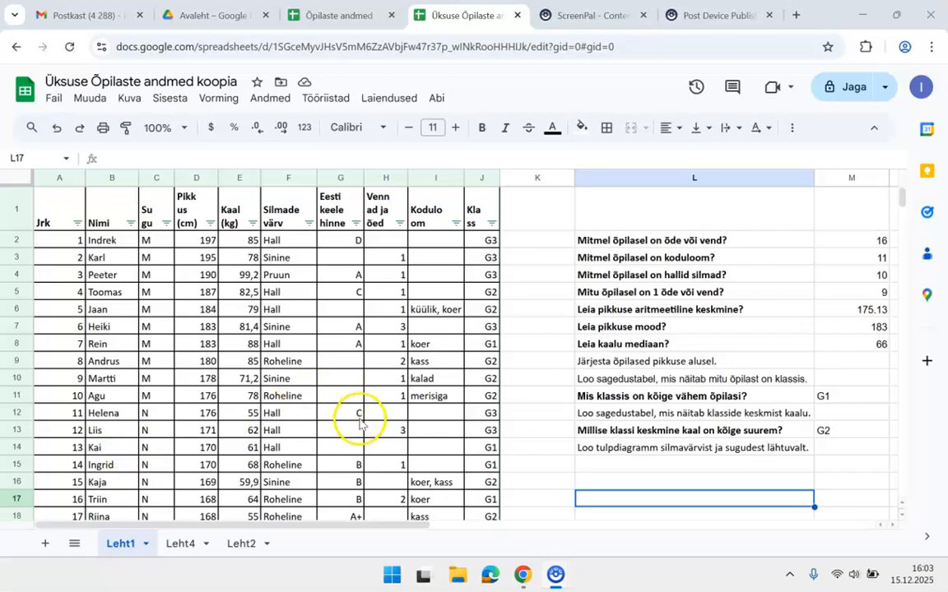
- Create a pivot table on a new sheet from the student data range A1:J24 of Leht1
click(655, 452)
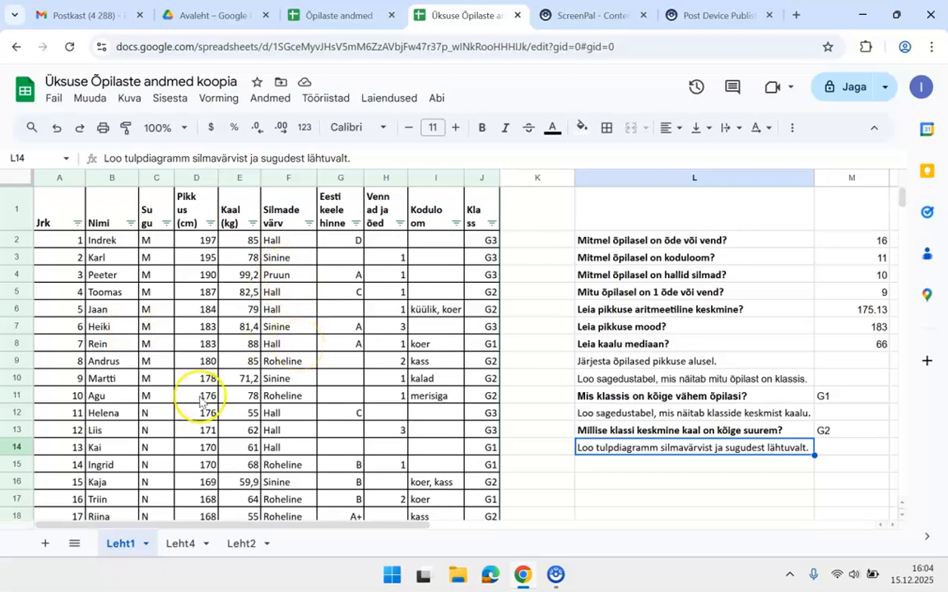
scroll(202, 395, down, 5)
scroll(202, 402, up, 5)
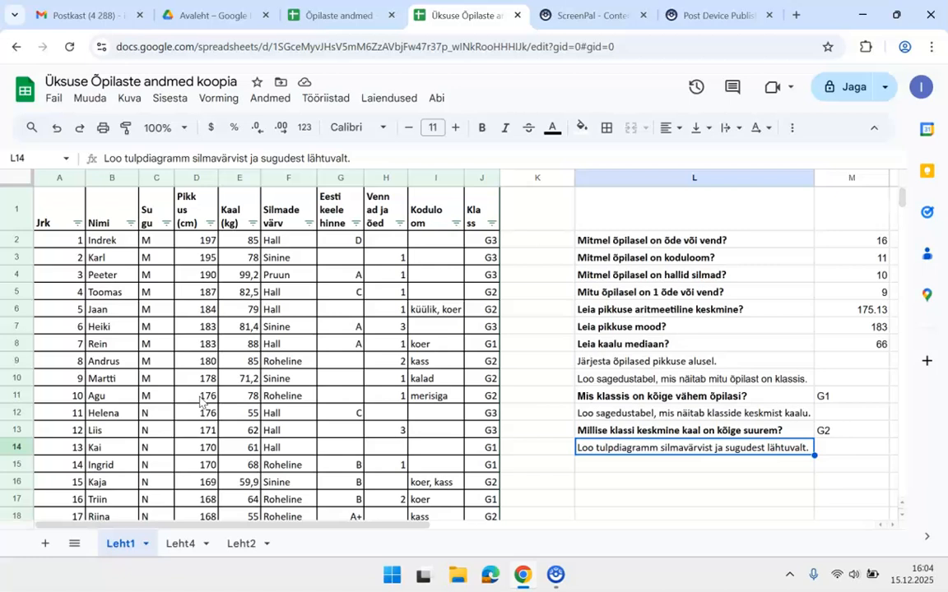
drag(60, 215, 480, 494)
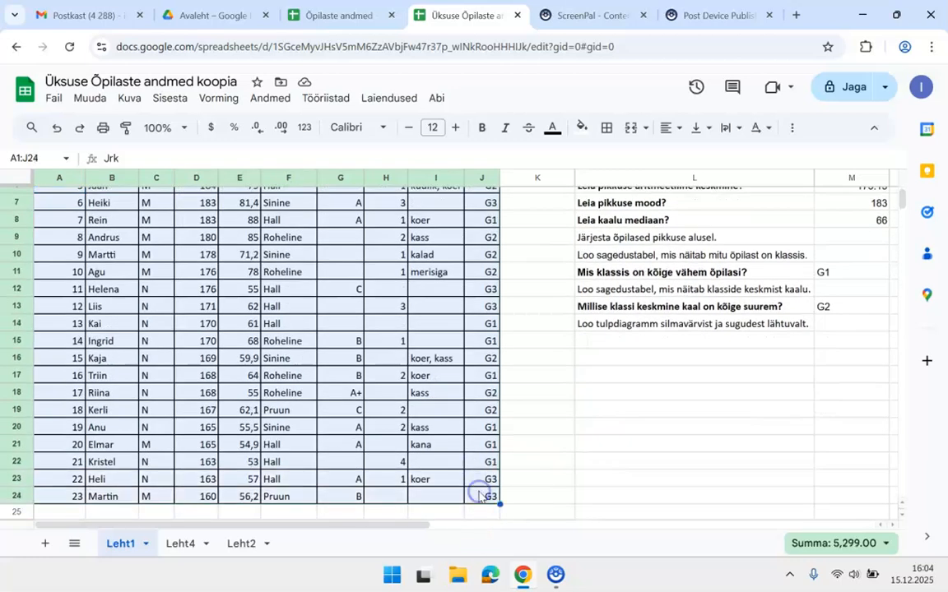
click(160, 97)
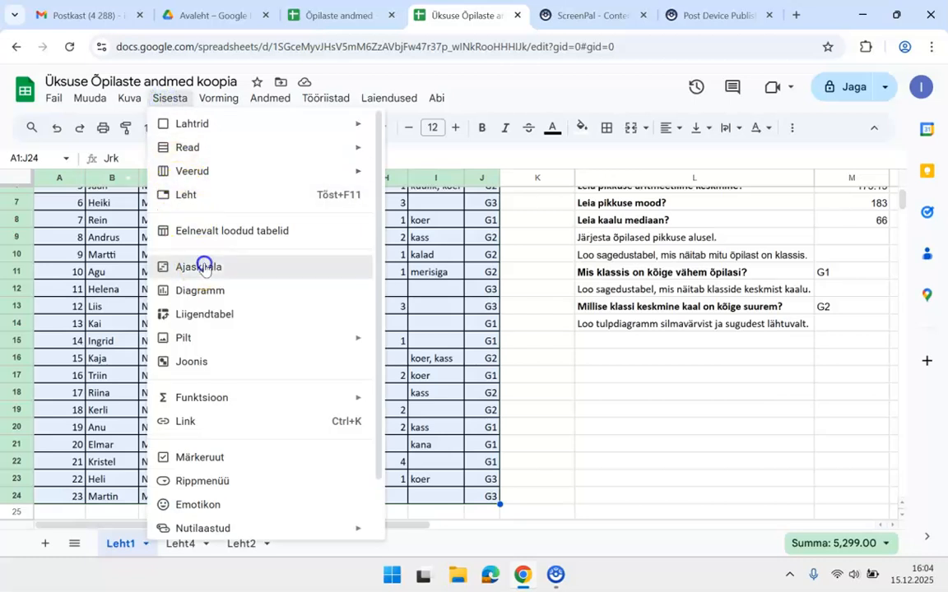
click(201, 315)
click(201, 316)
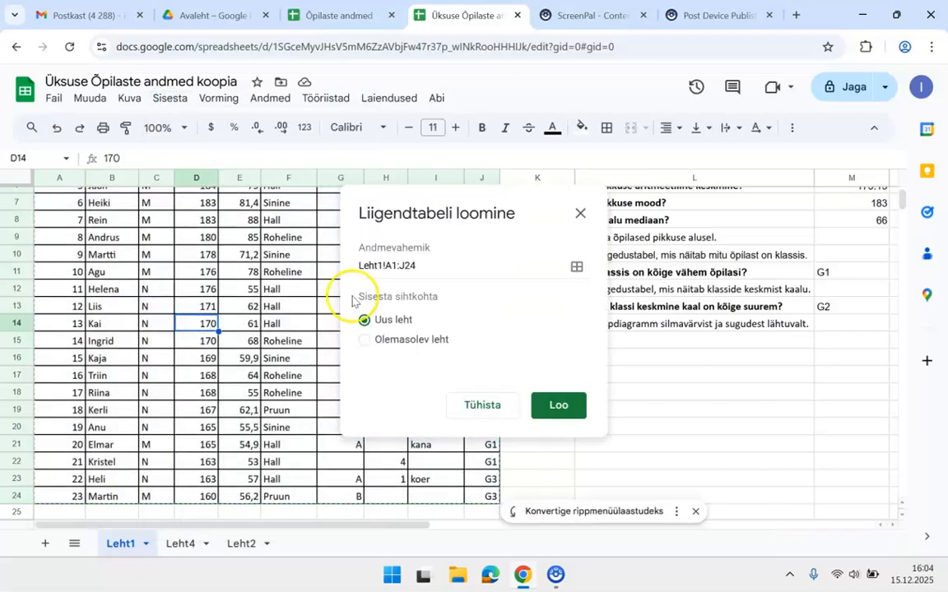
click(554, 404)
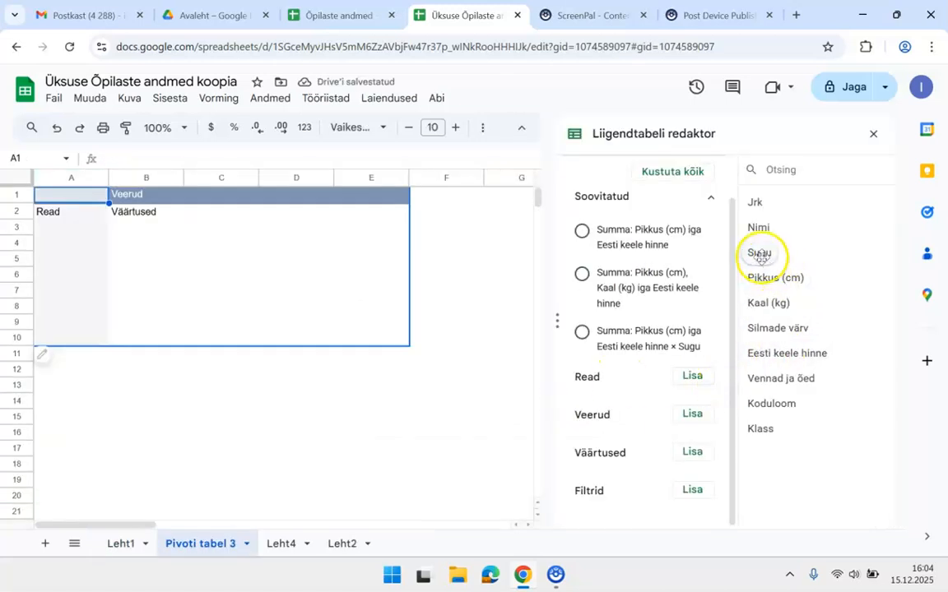
- Build the pivot table with Sugu as rows, Silmade värv as columns and the COUNTA of Silmade värv as values
drag(760, 256, 598, 402)
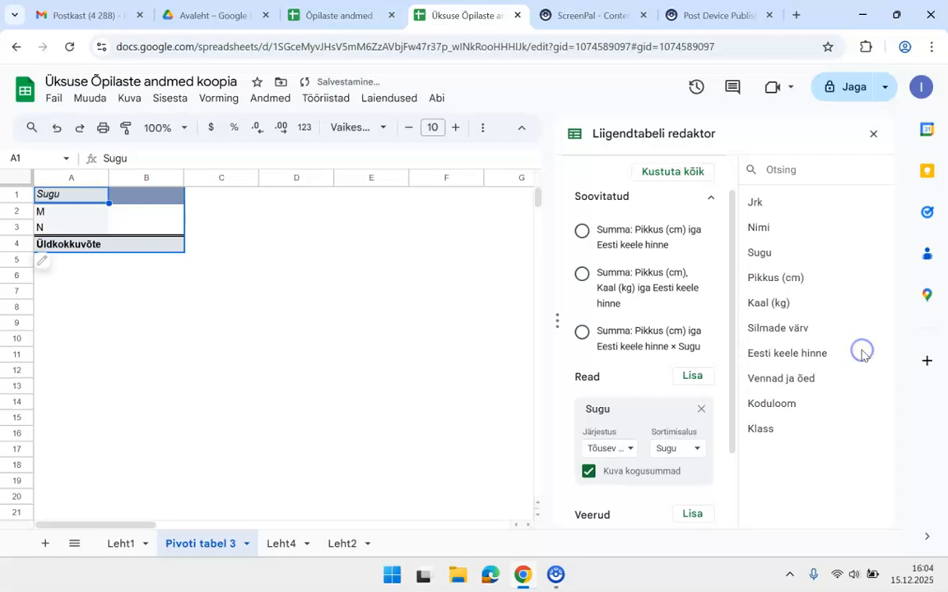
scroll(594, 427, down, 2)
drag(774, 336, 598, 467)
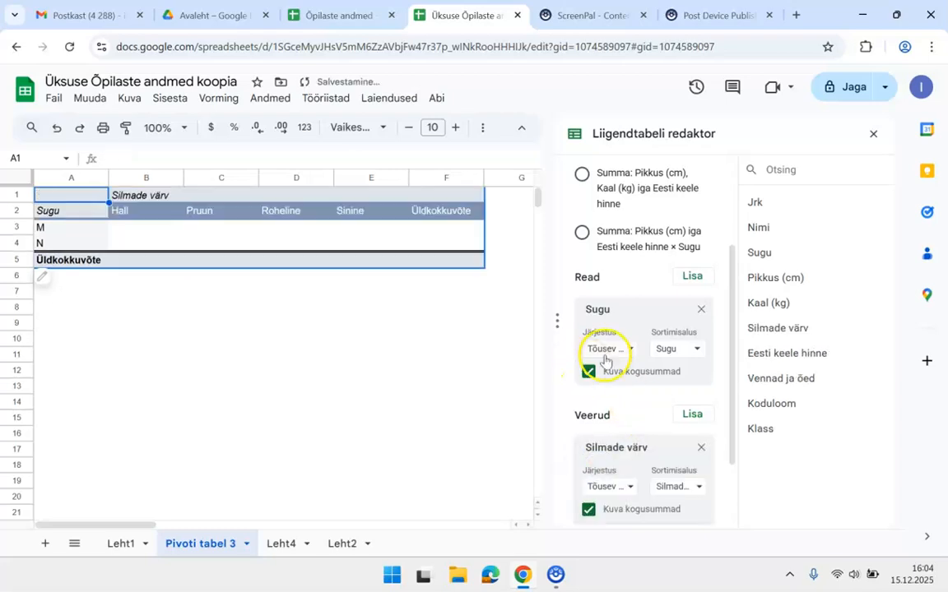
scroll(668, 430, down, 2)
drag(782, 327, 620, 491)
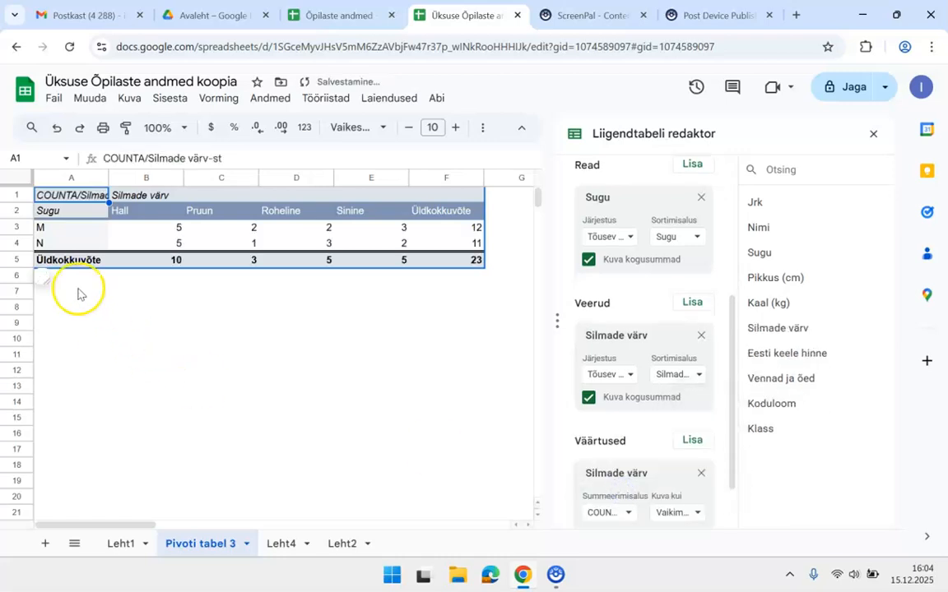
- Copy pivot table range A2:F5 and paste it as values only into cell A1 of a new sheet
drag(69, 215, 411, 272)
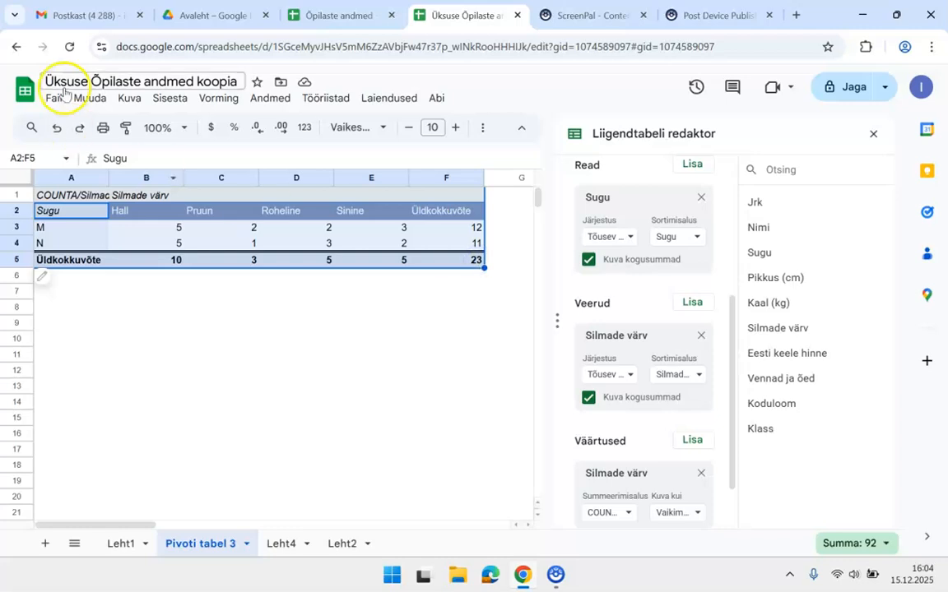
click(93, 100)
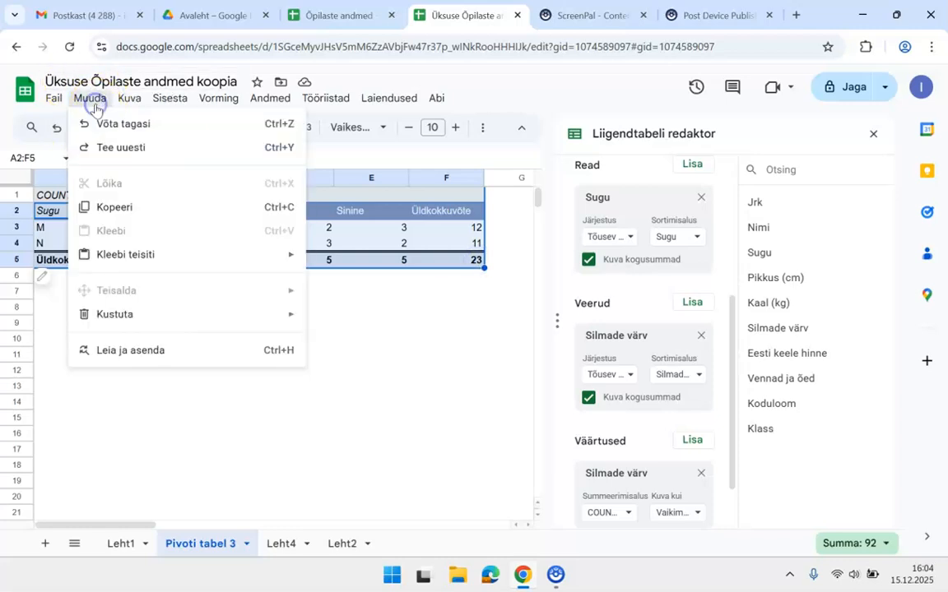
click(114, 212)
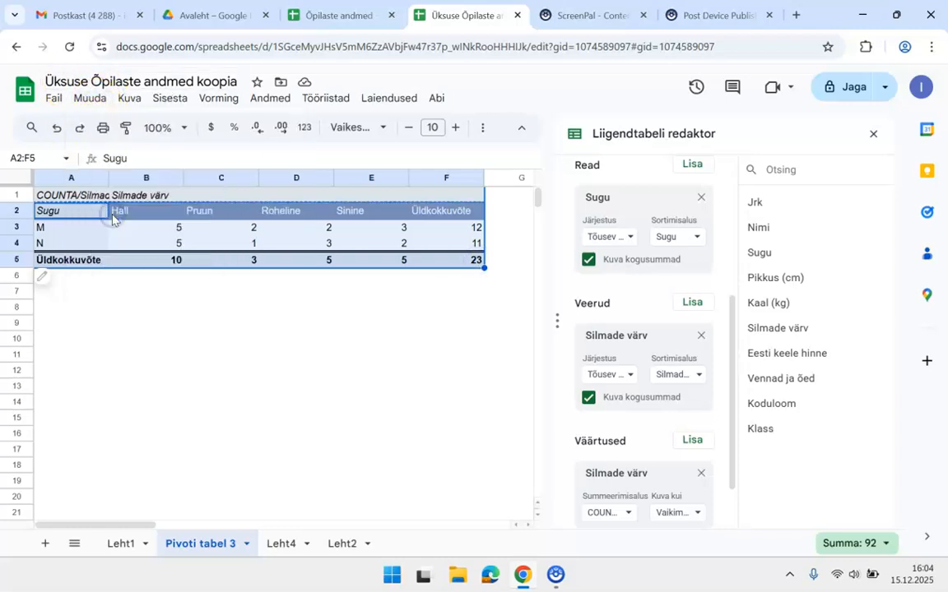
click(45, 544)
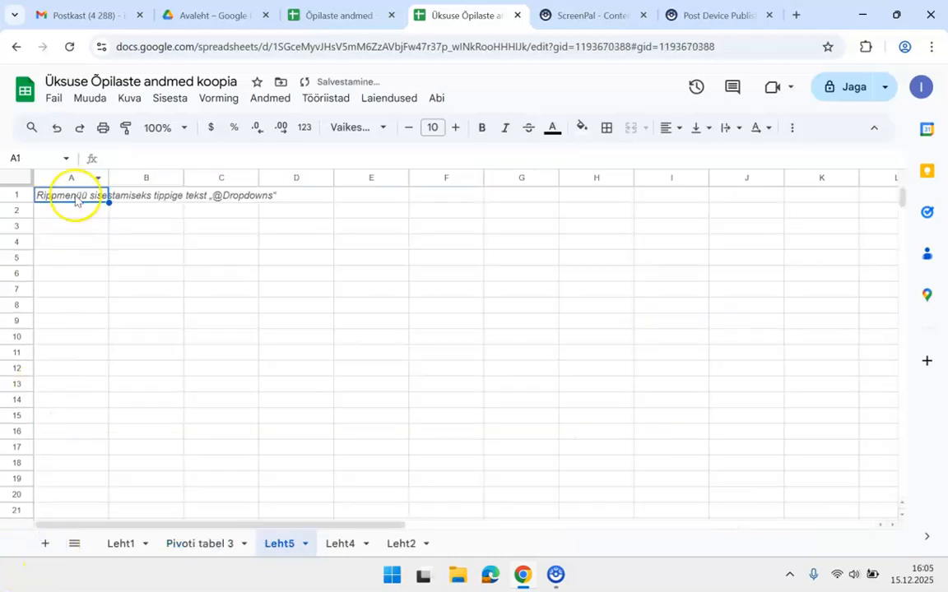
click(91, 100)
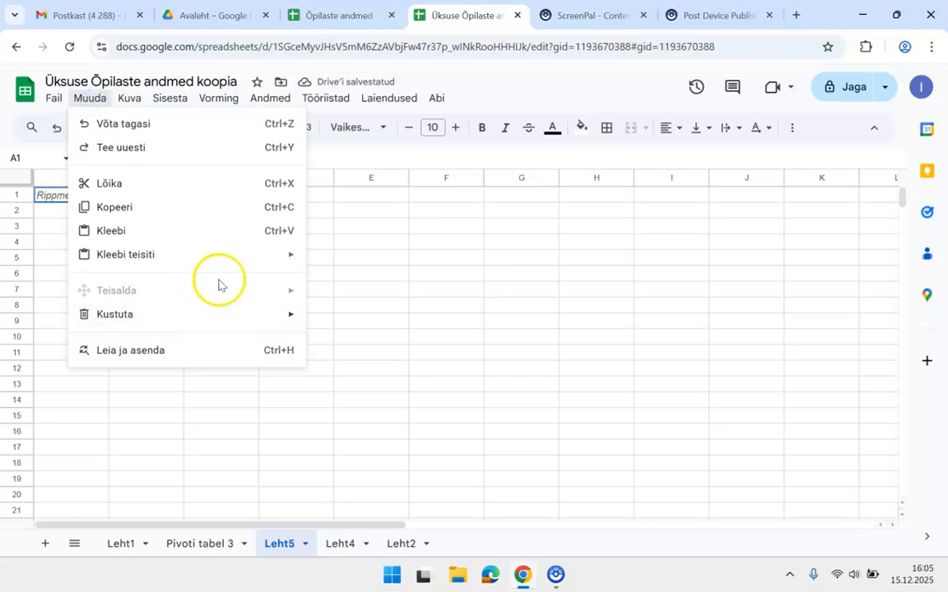
mouse_move(256, 256)
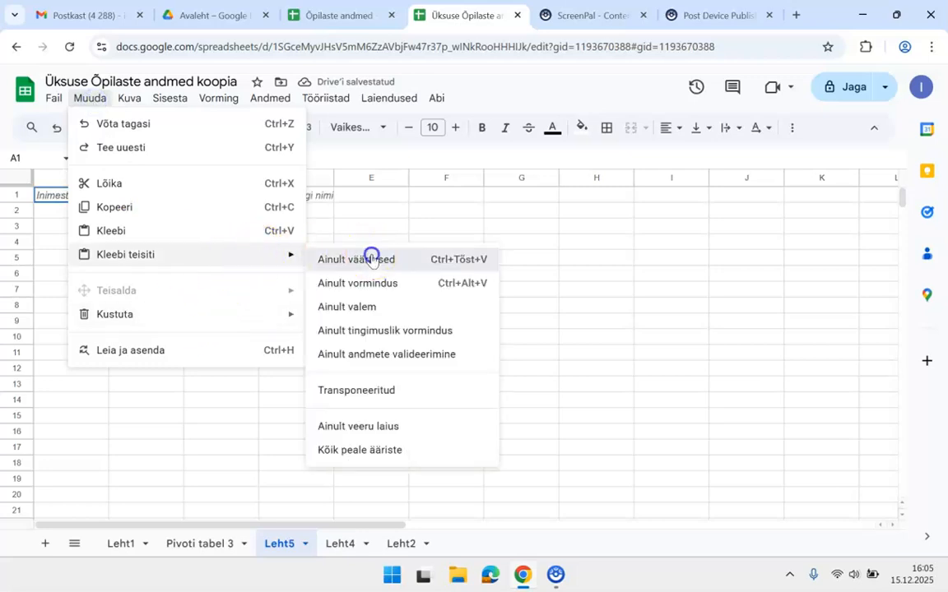
click(371, 260)
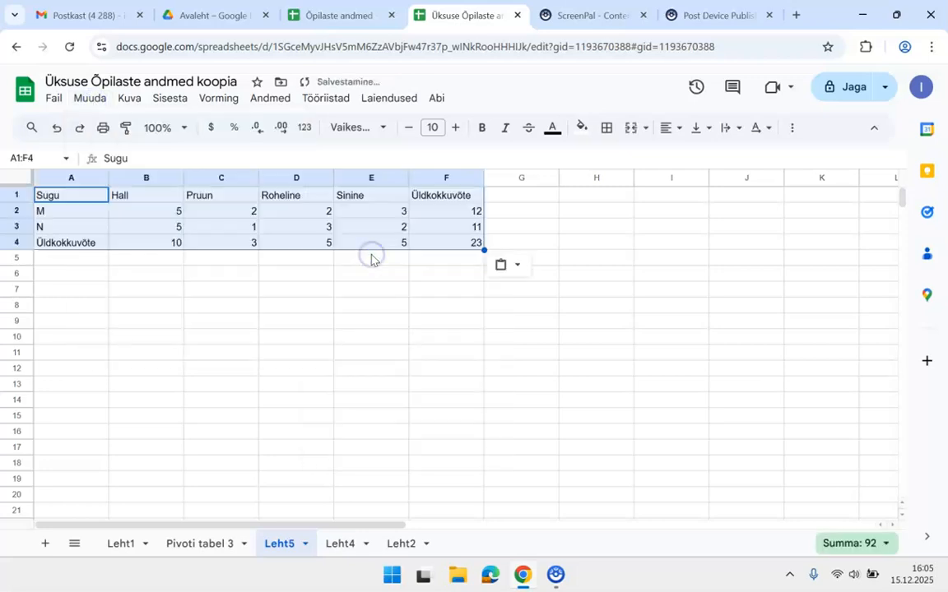
- Rename the total row label in A4 to Kokku and clear the Üldkokkuvõte column F1:F4
click(86, 247)
text(Kokku)
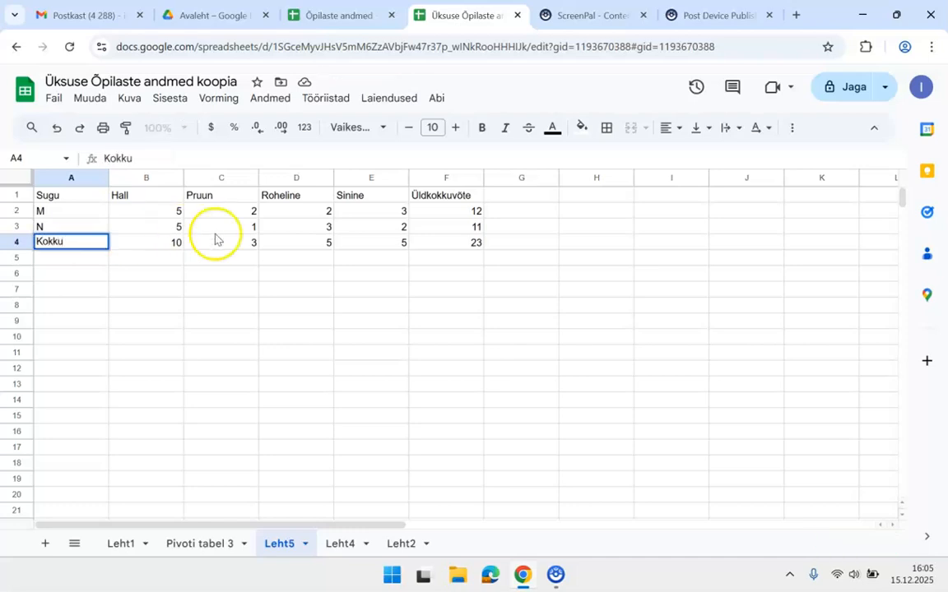
click(448, 199)
drag(448, 200, 450, 244)
key(Delete)
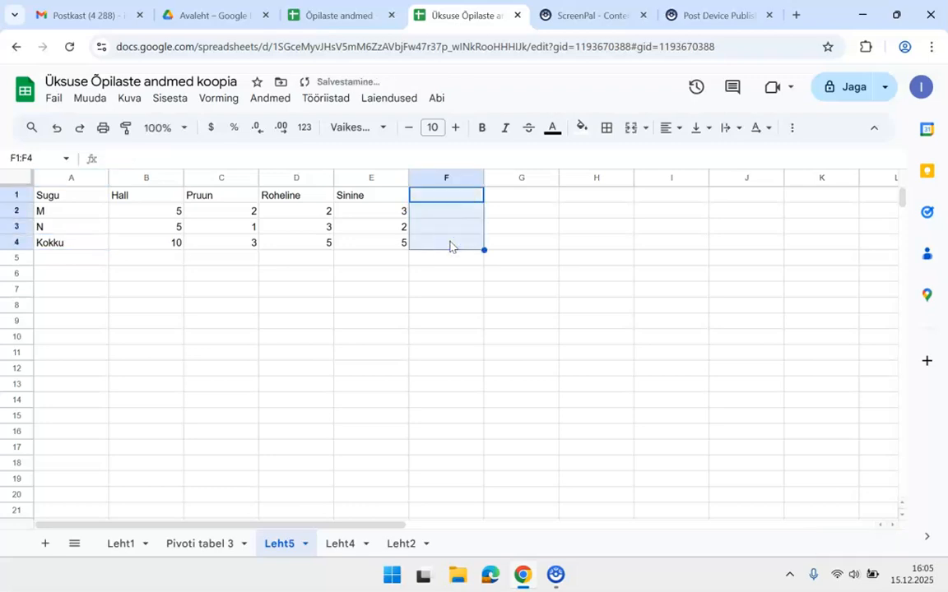
click(196, 321)
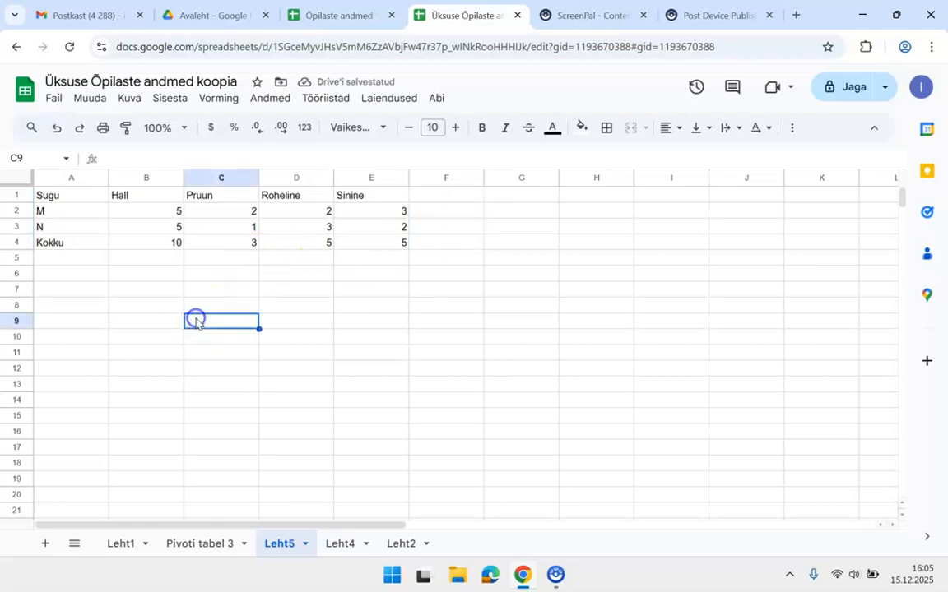
- Insert a chart of eye colours by gender from range A1:E3, leaving out the Kokku row
click(65, 198)
drag(65, 198, 383, 233)
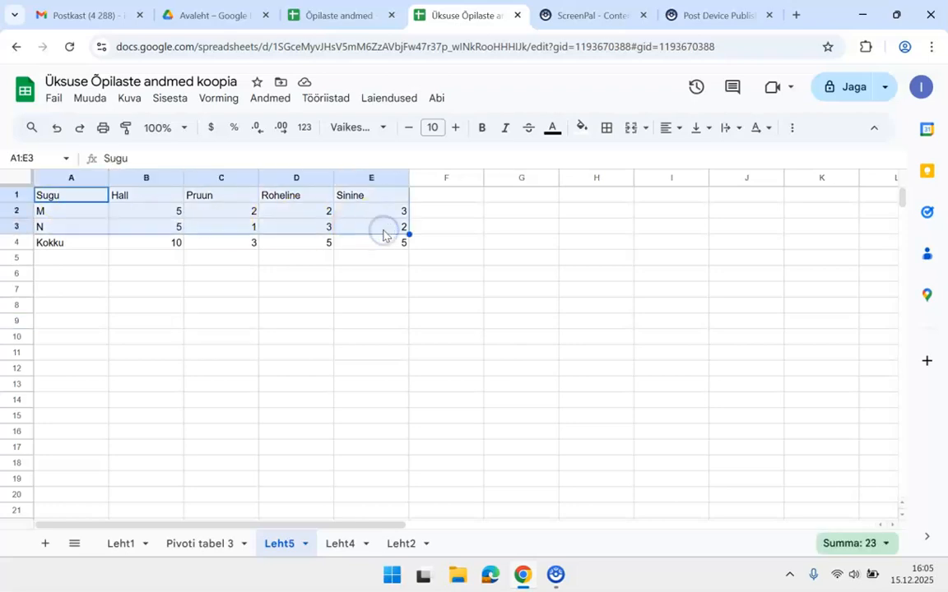
click(165, 99)
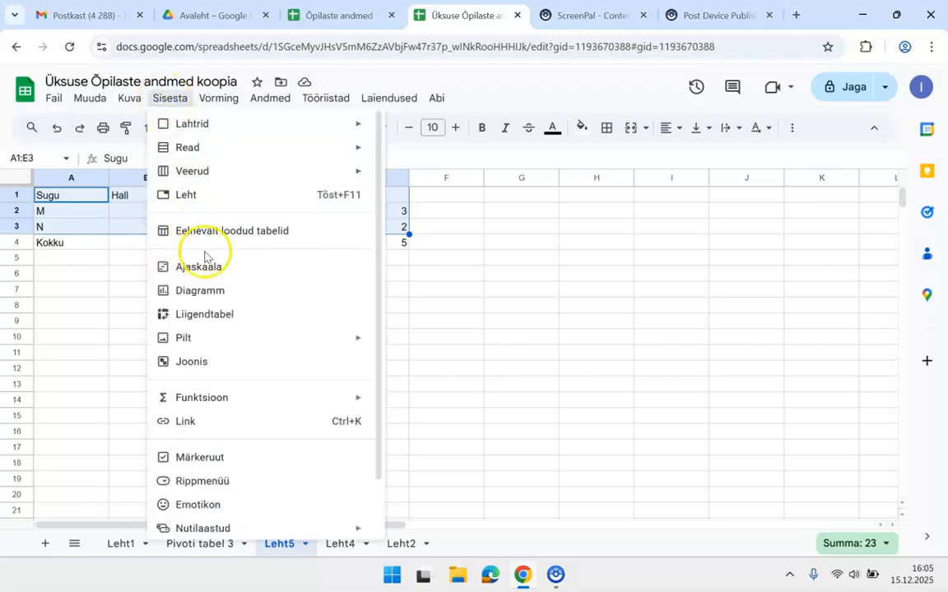
click(198, 297)
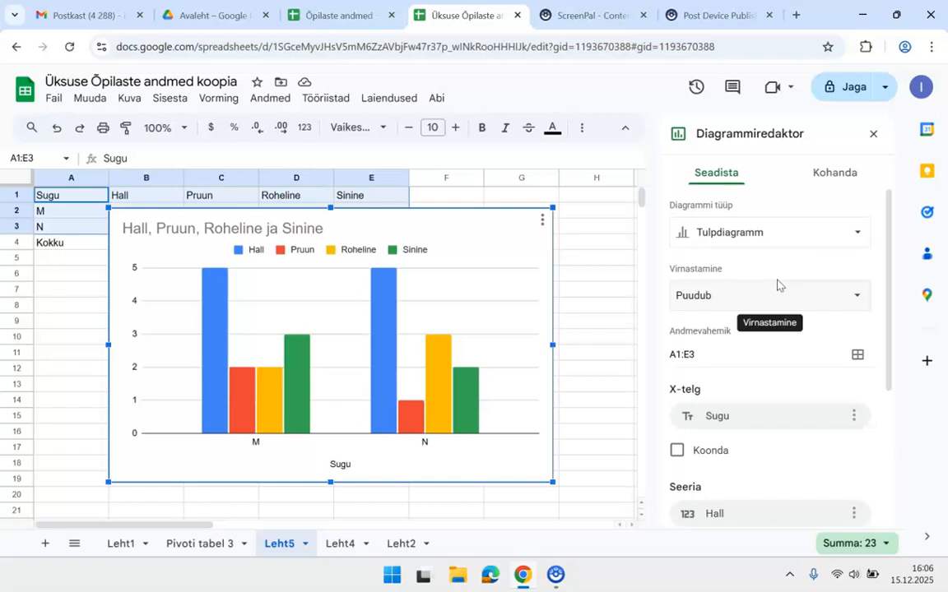
- Switch the chart's rows and columns so eye colours form the groups and M and N become the series
scroll(777, 285, down, 5)
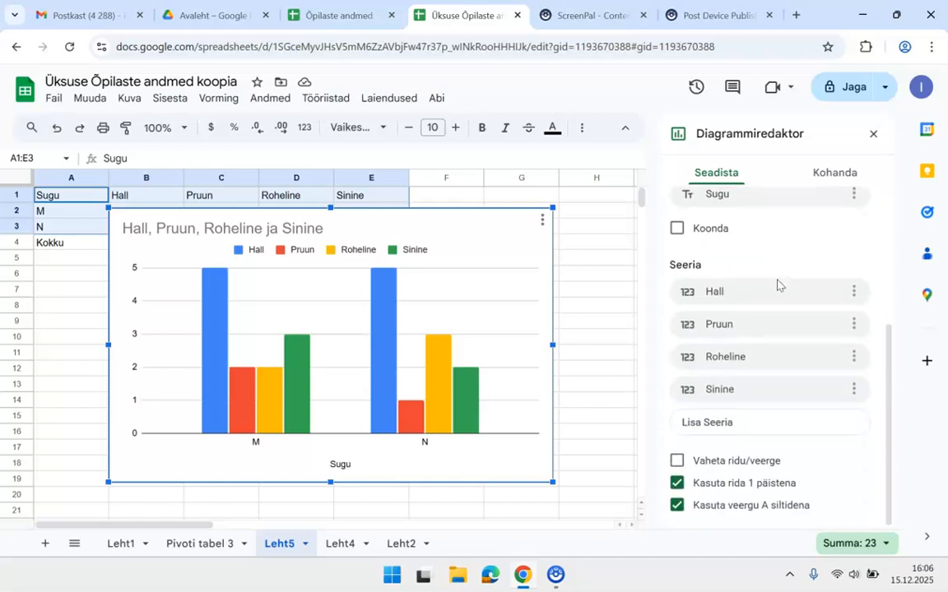
scroll(778, 285, up, 5)
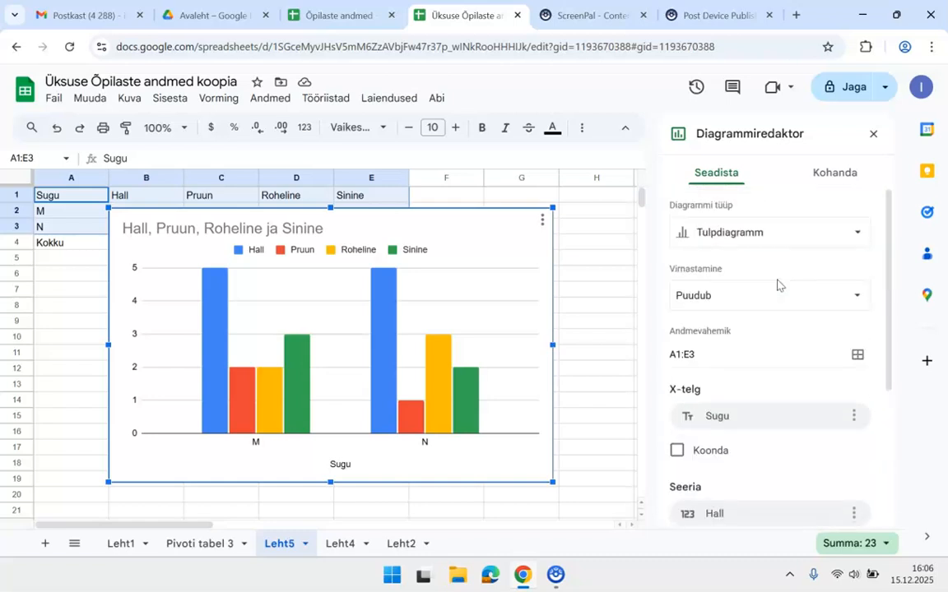
scroll(778, 284, down, 5)
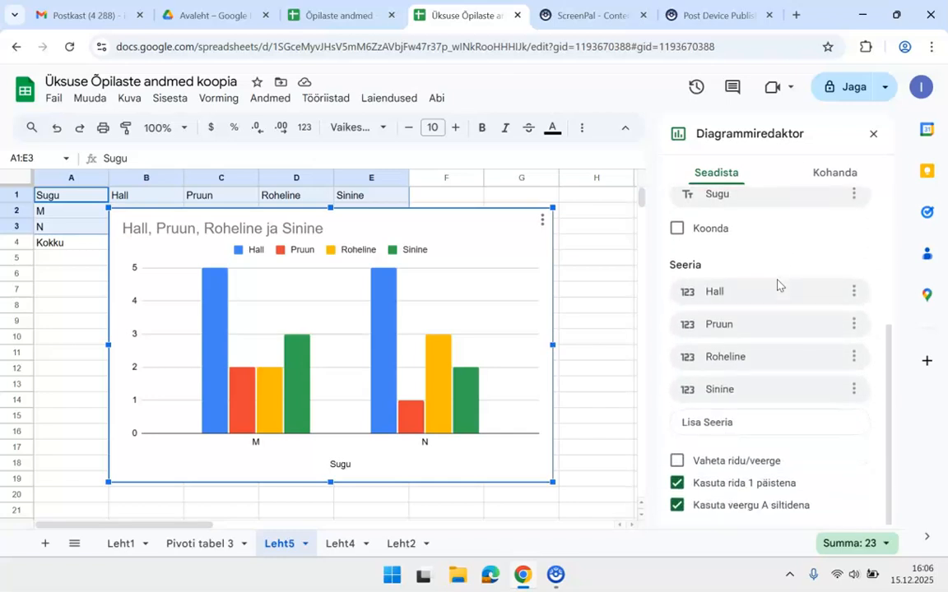
scroll(777, 285, up, 5)
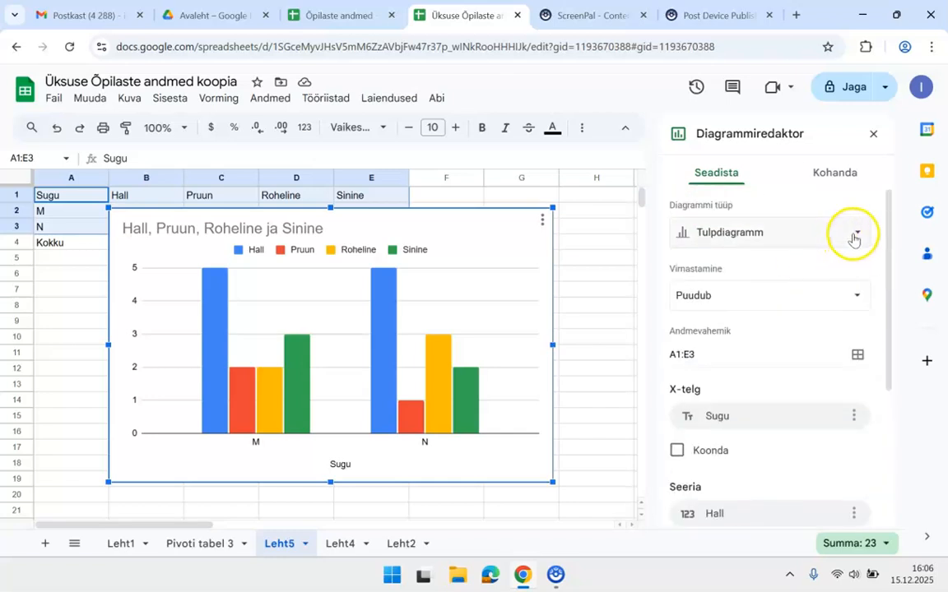
scroll(778, 372, down, 1)
scroll(779, 371, down, 3)
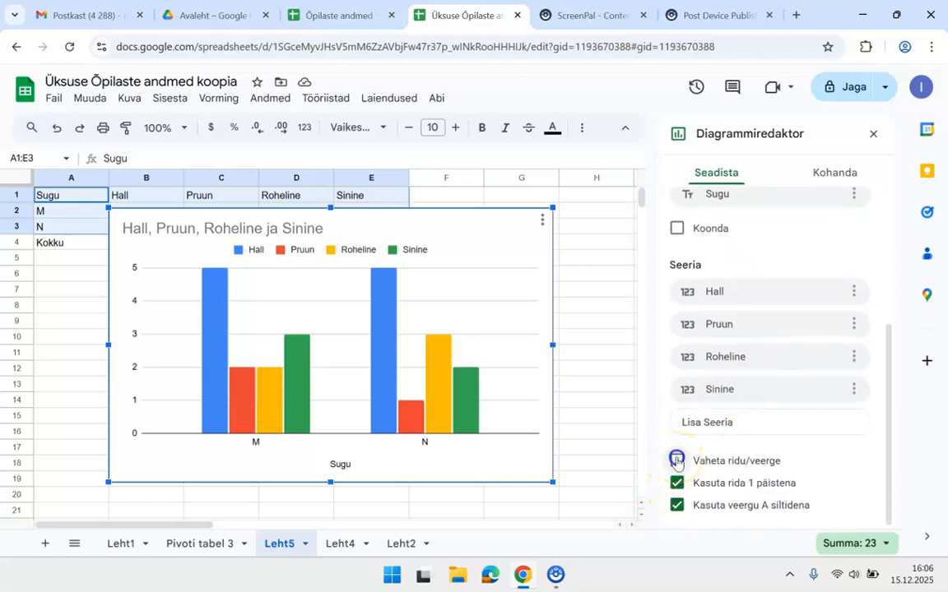
click(677, 461)
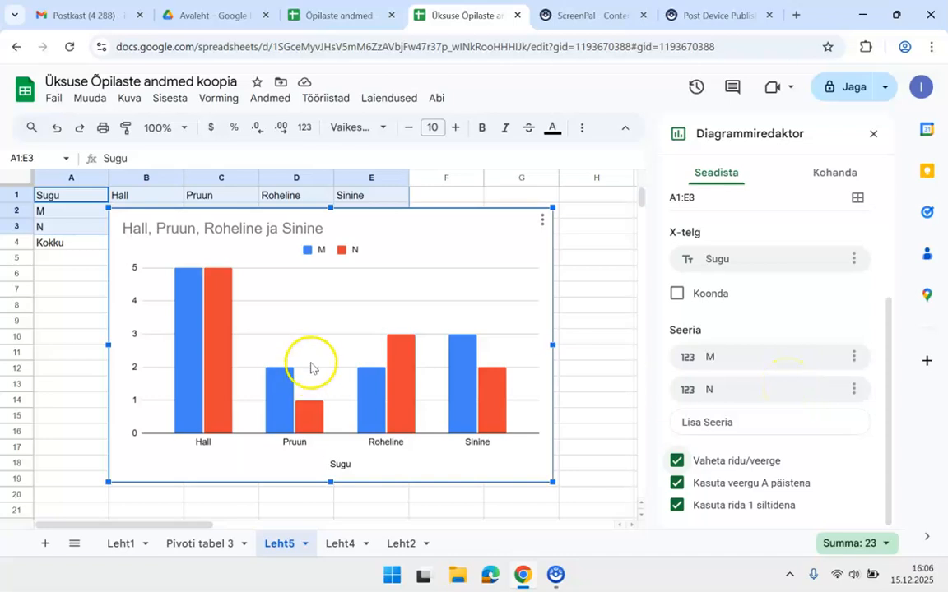
- Change the fill colour of the chart's M series to dark green
double_click(186, 406)
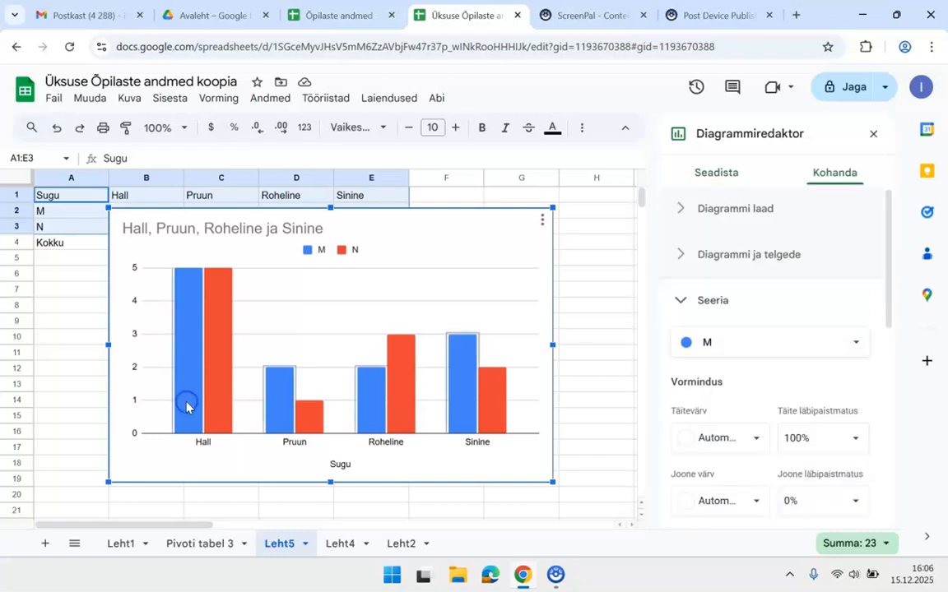
scroll(793, 413, down, 1)
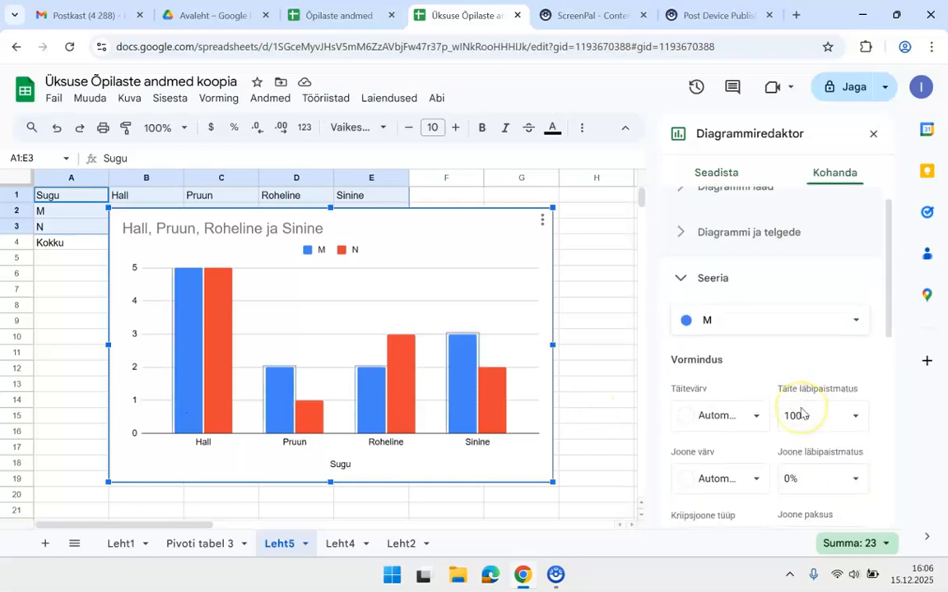
scroll(801, 412, down, 1)
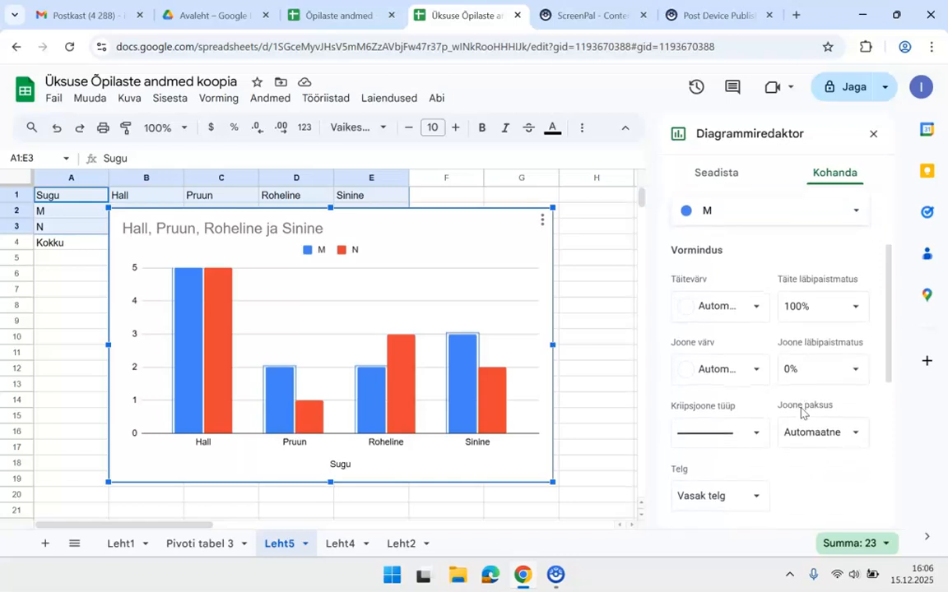
click(756, 300)
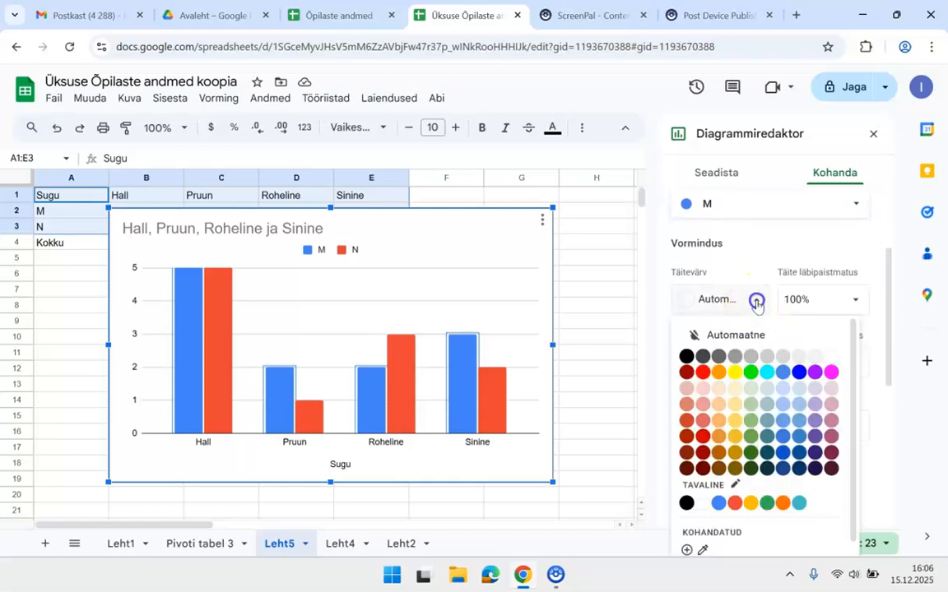
click(752, 453)
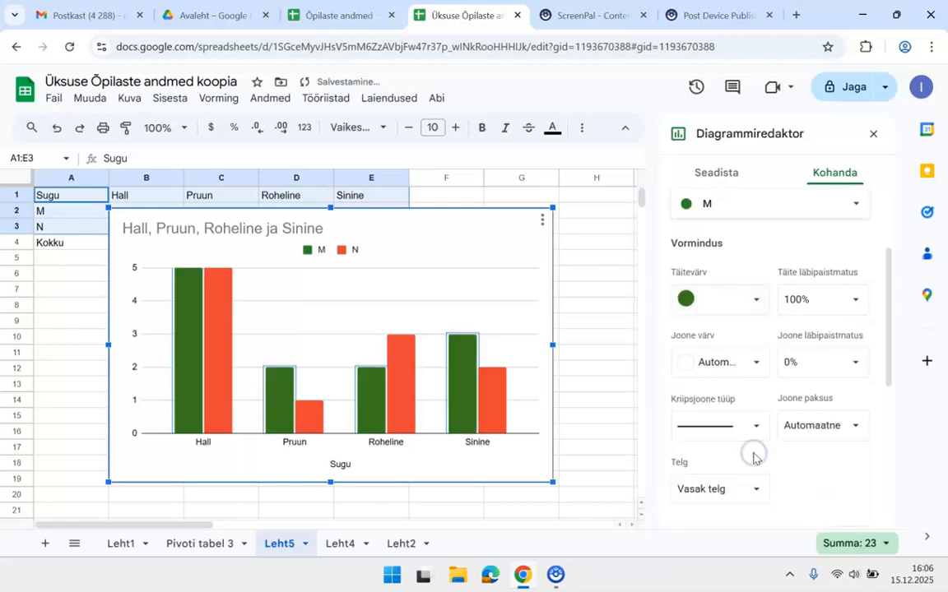
- Change the fill colour of the chart's N series to dark magenta
click(215, 352)
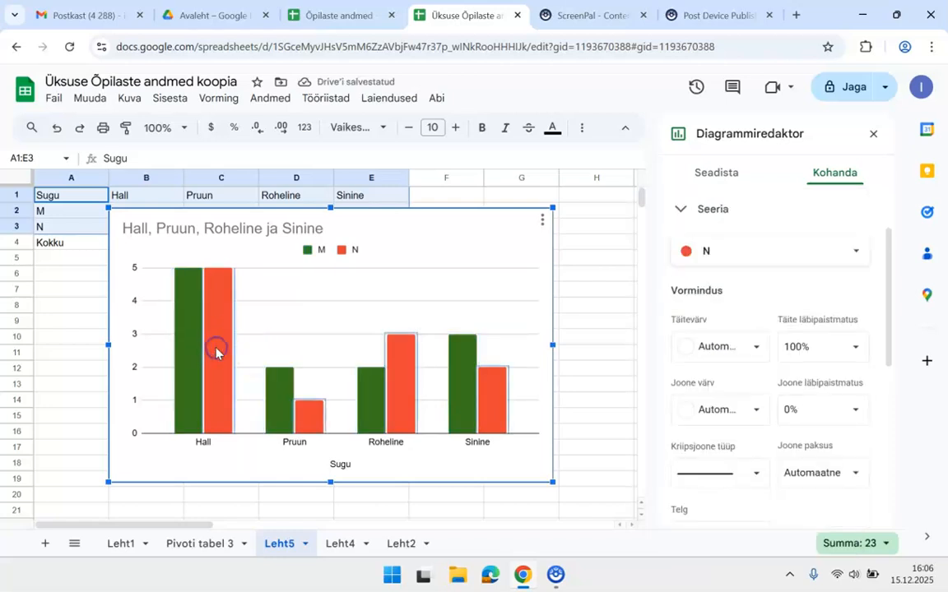
click(757, 351)
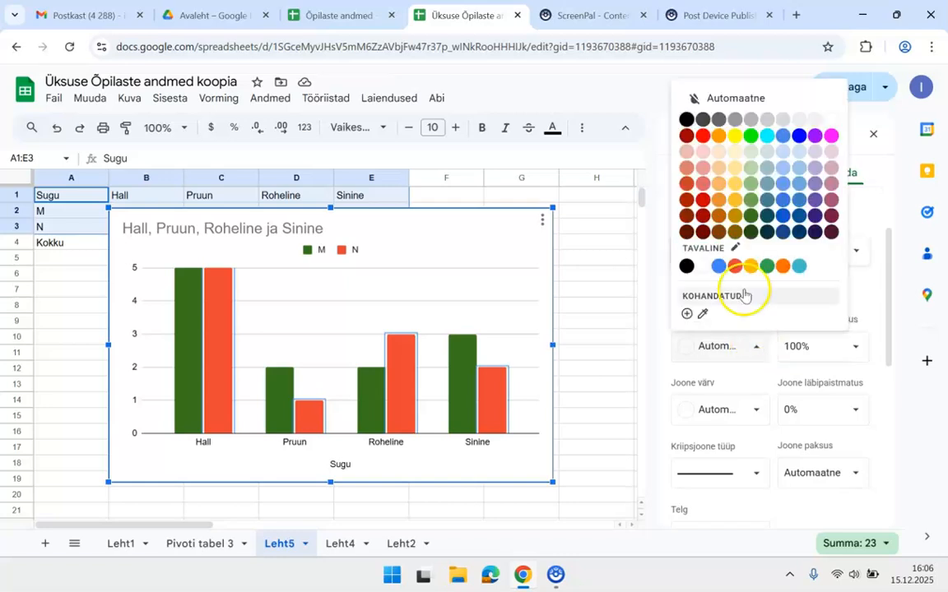
click(832, 215)
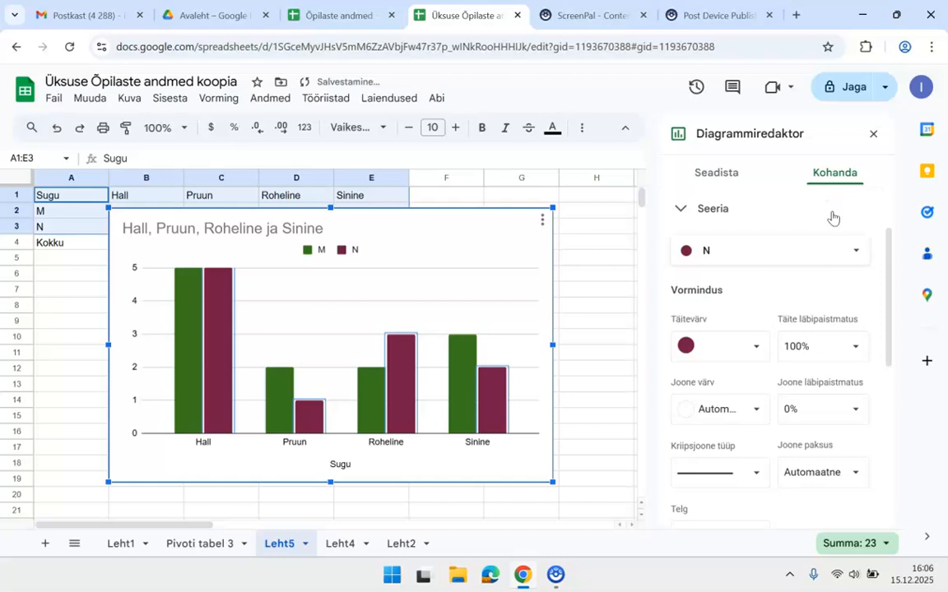
- Delete the horizontal axis title Sugu from the chart
click(340, 465)
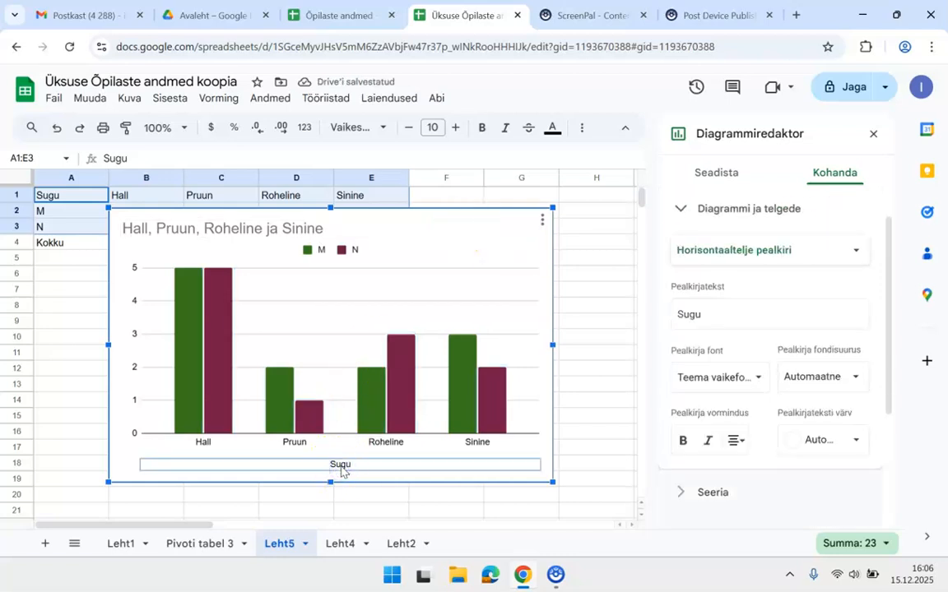
scroll(757, 467, down, 3)
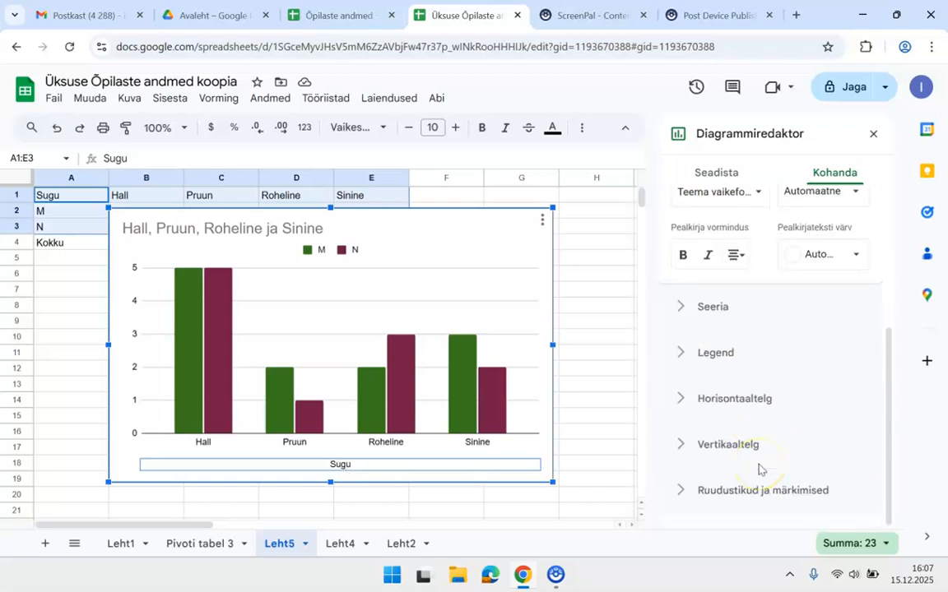
scroll(758, 469, up, 1)
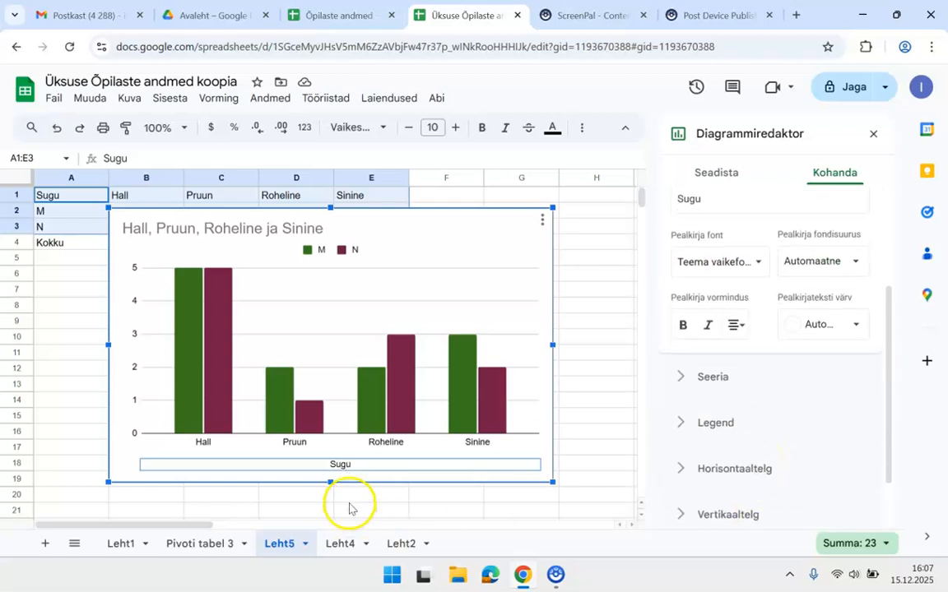
key(Delete)
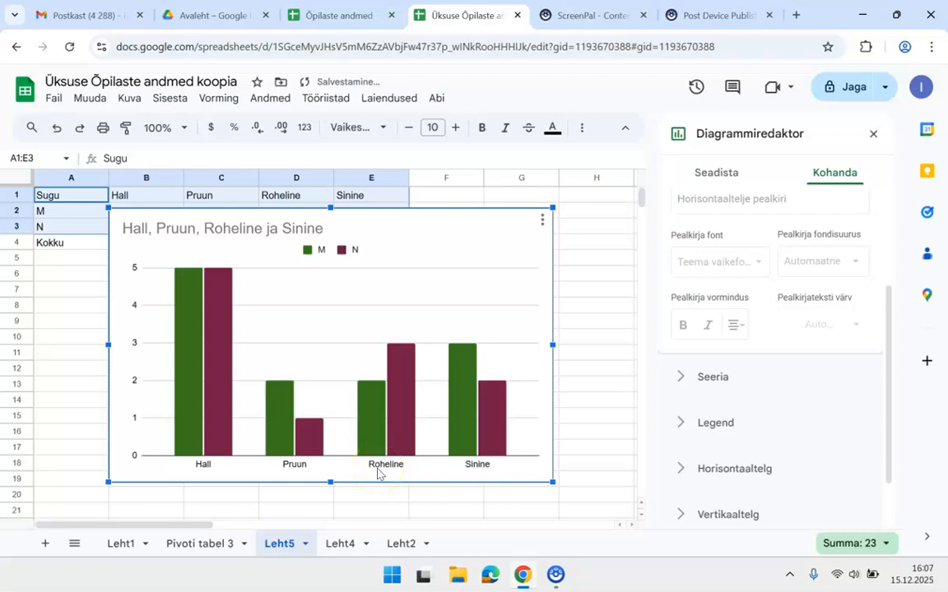
- Replace the chart title with "G1-G3 õpilaste silmade värv"
click(223, 231)
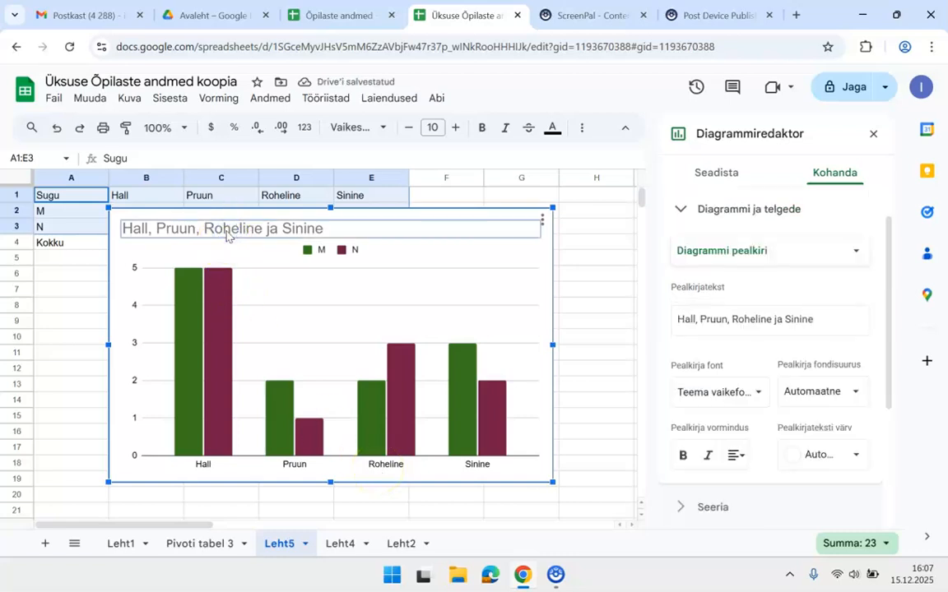
click(820, 322)
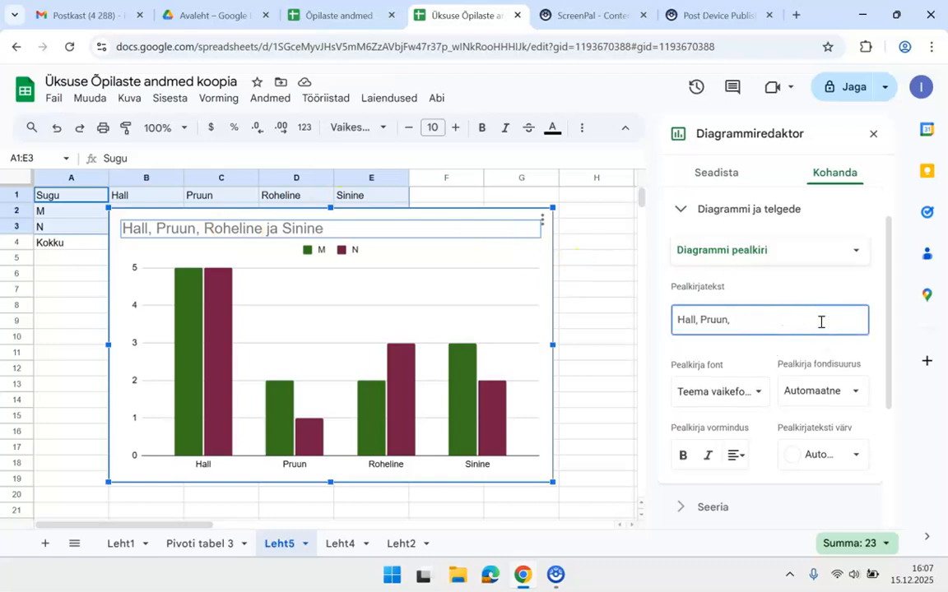
key(BackSpace)
key(BackSpace)
key(BackSpace)
key(BackSpace)
key(BackSpace)
key(BackSpace)
key(BackSpace)
key(BackSpace)
key(BackSpace)
key(BackSpace)
key(BackSpace)
key(BackSpace)
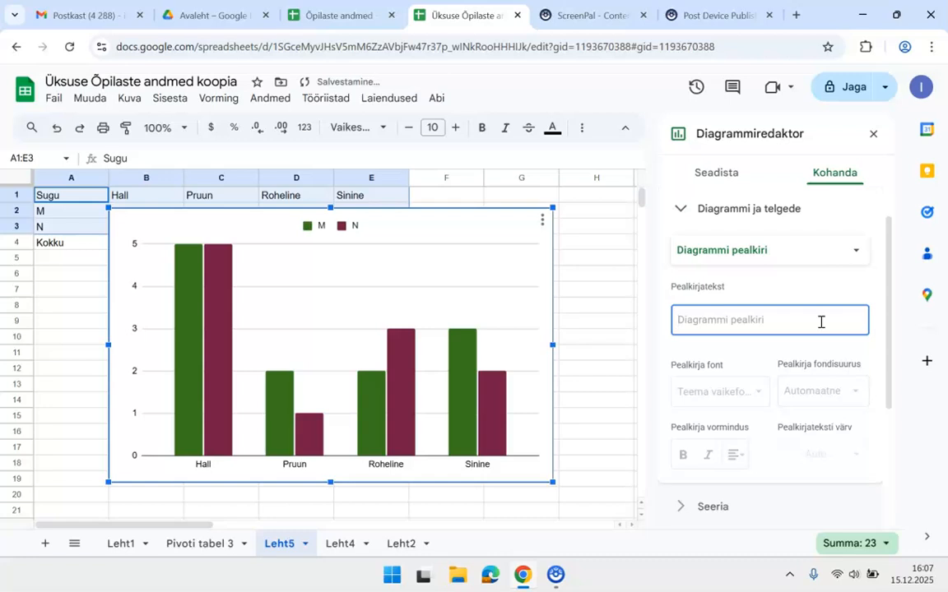
text(Õpilas)
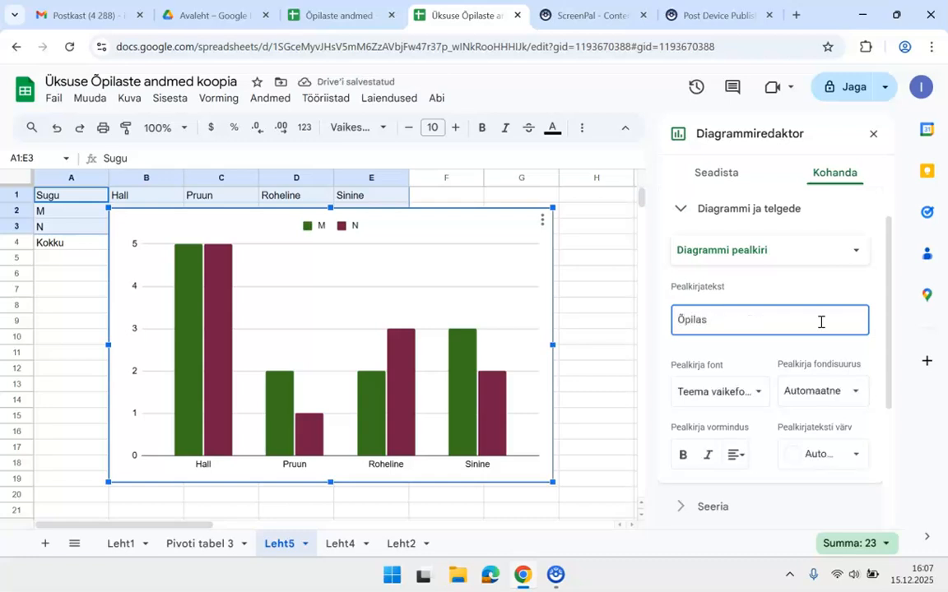
key(BackSpace)
key(BackSpace)
key(BackSpace)
key(BackSpace)
text(G1-G)
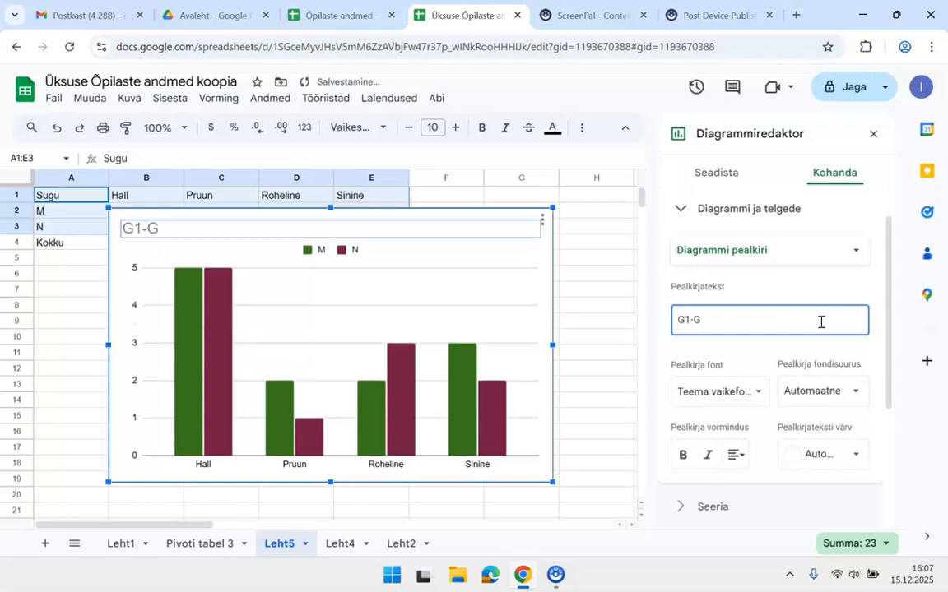
text(3 õpilaste silmade värv)
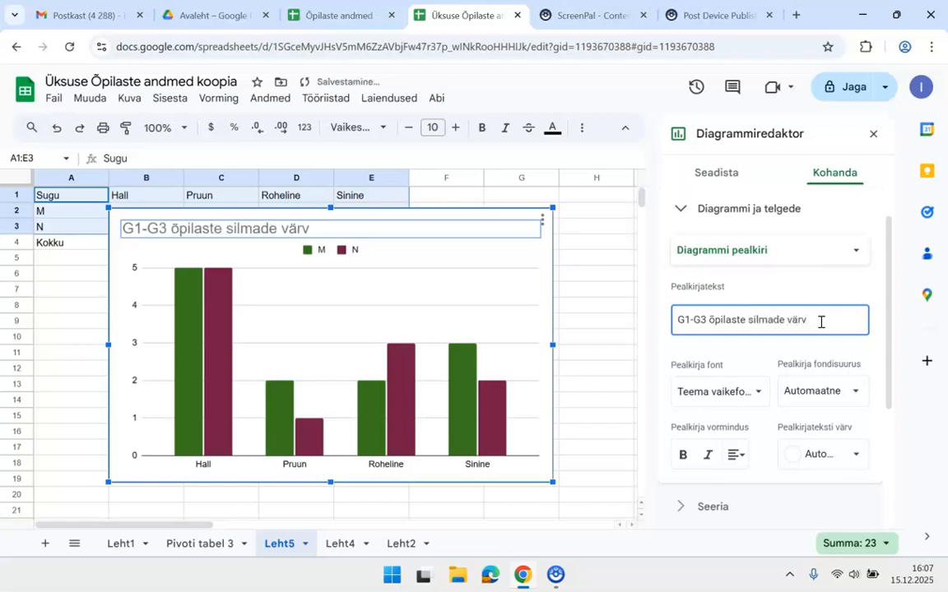
- Turn on data labels (Andmesildid) for both the M and N series, keeping their position automatic
click(188, 322)
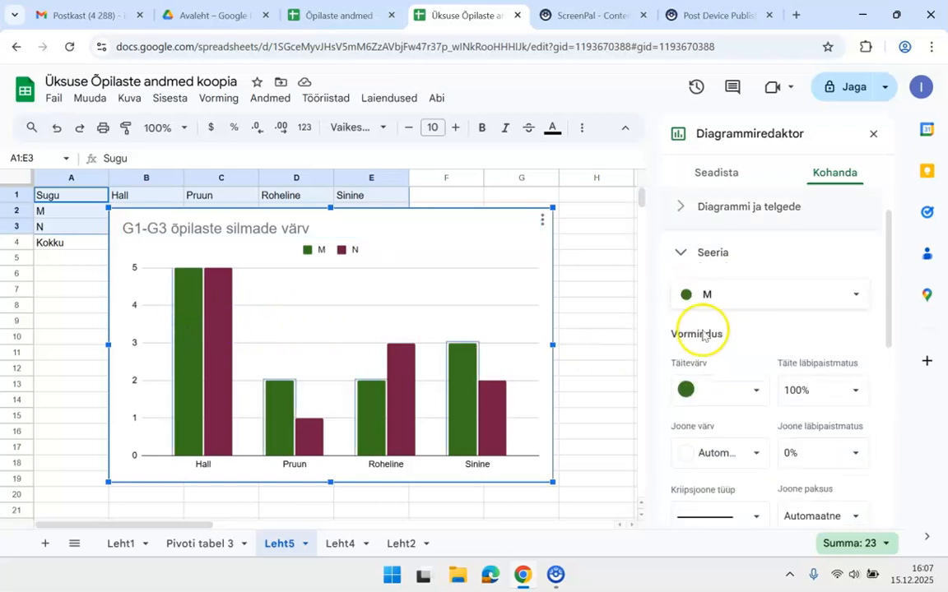
scroll(840, 350, down, 5)
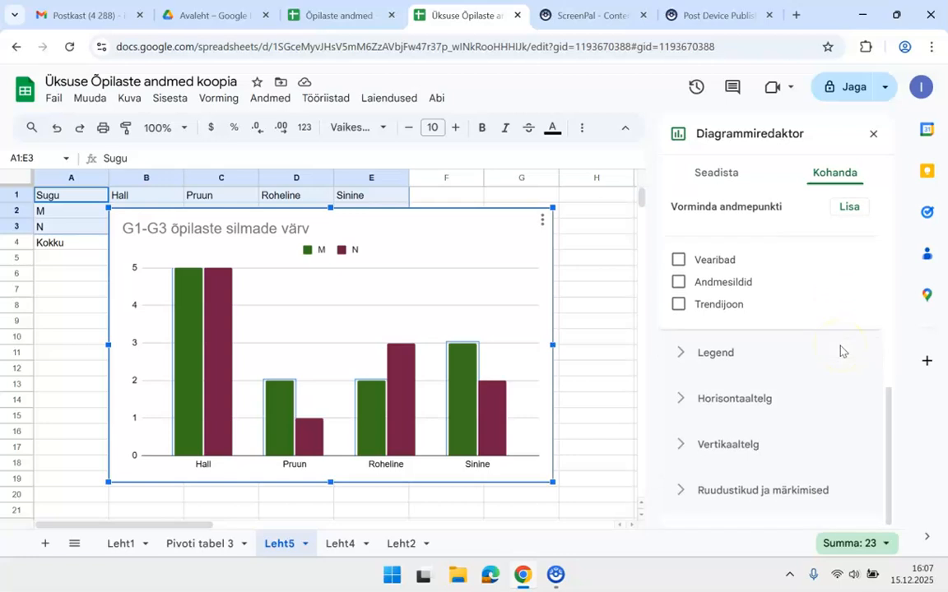
scroll(840, 351, up, 1)
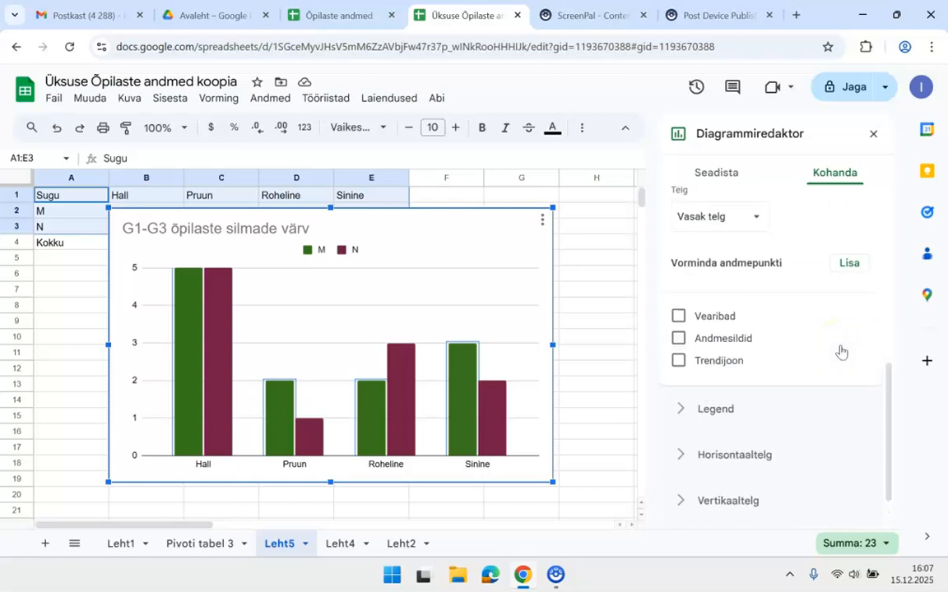
click(678, 339)
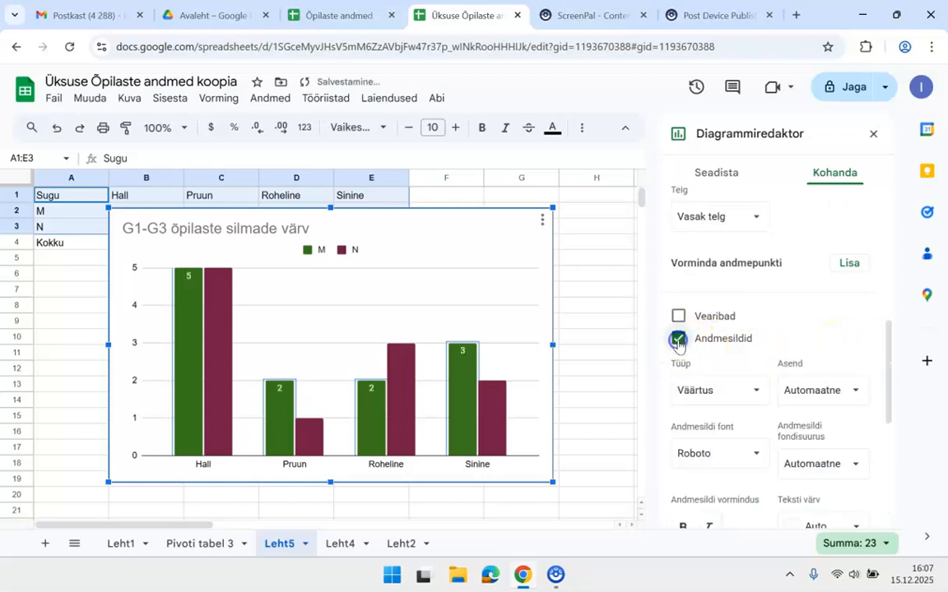
click(218, 349)
scroll(819, 413, down, 3)
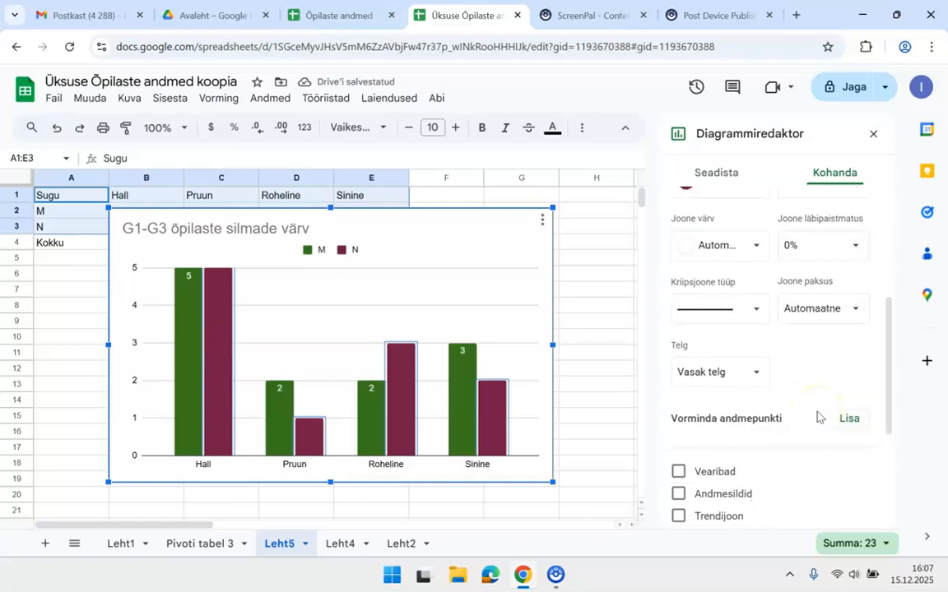
scroll(817, 417, down, 2)
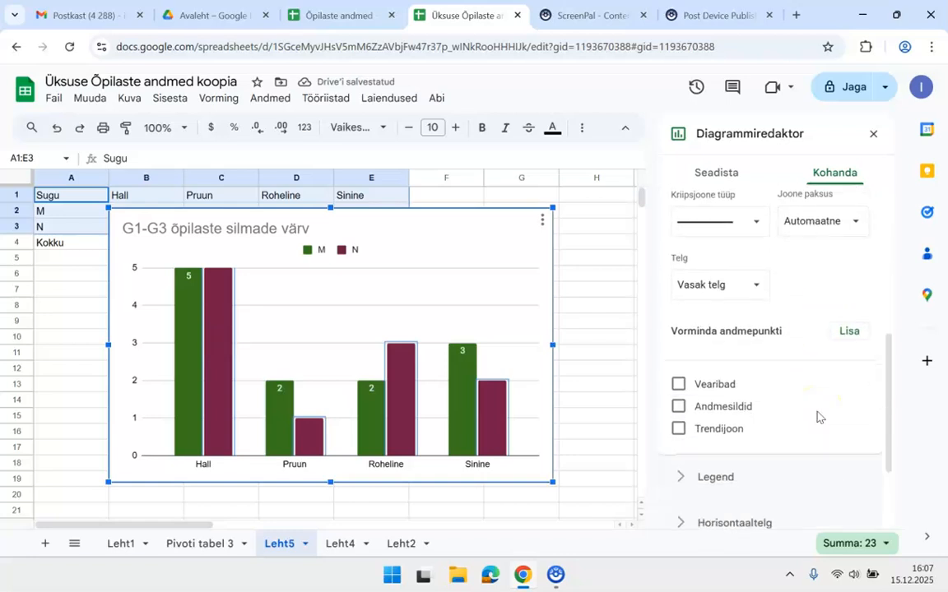
click(678, 406)
scroll(810, 396, down, 2)
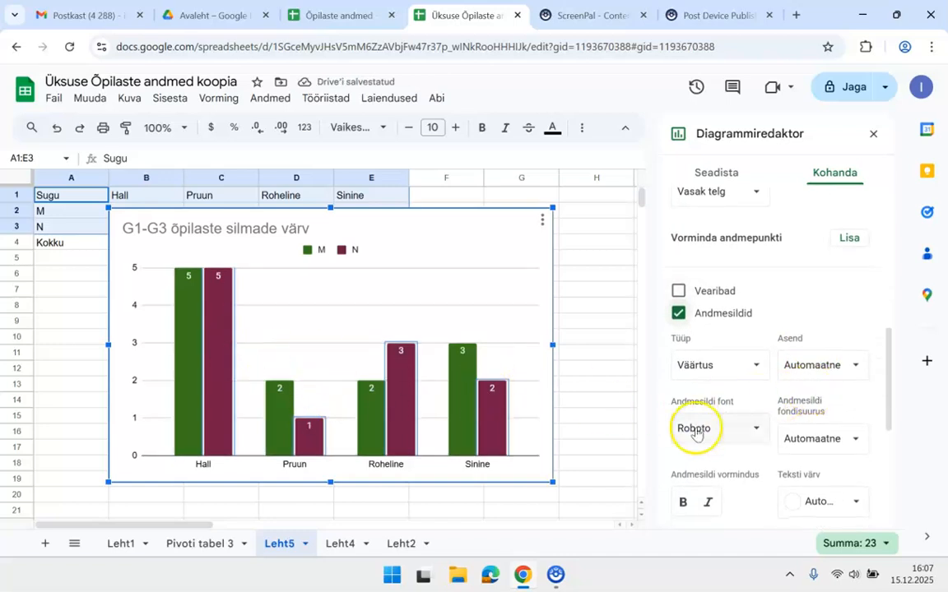
click(856, 369)
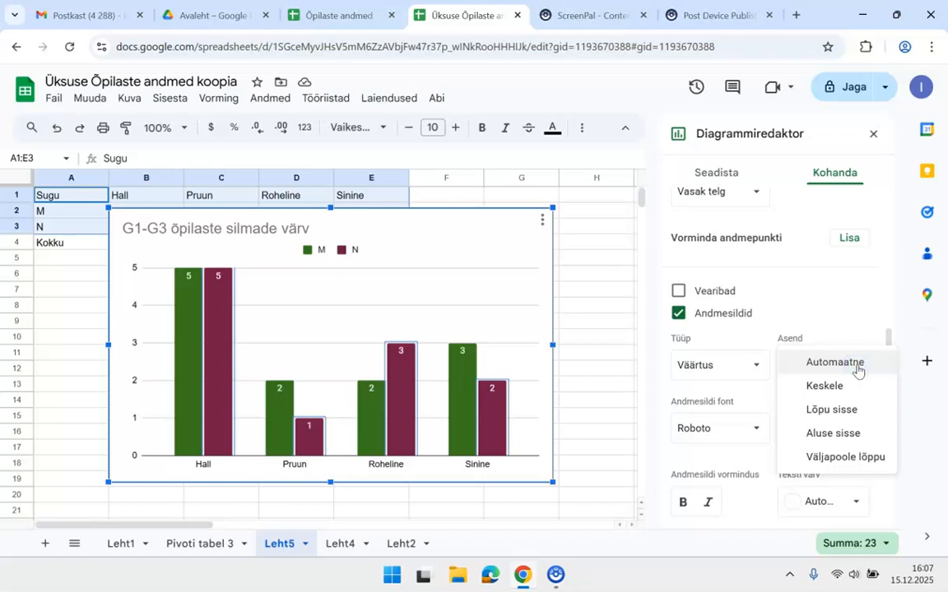
click(445, 247)
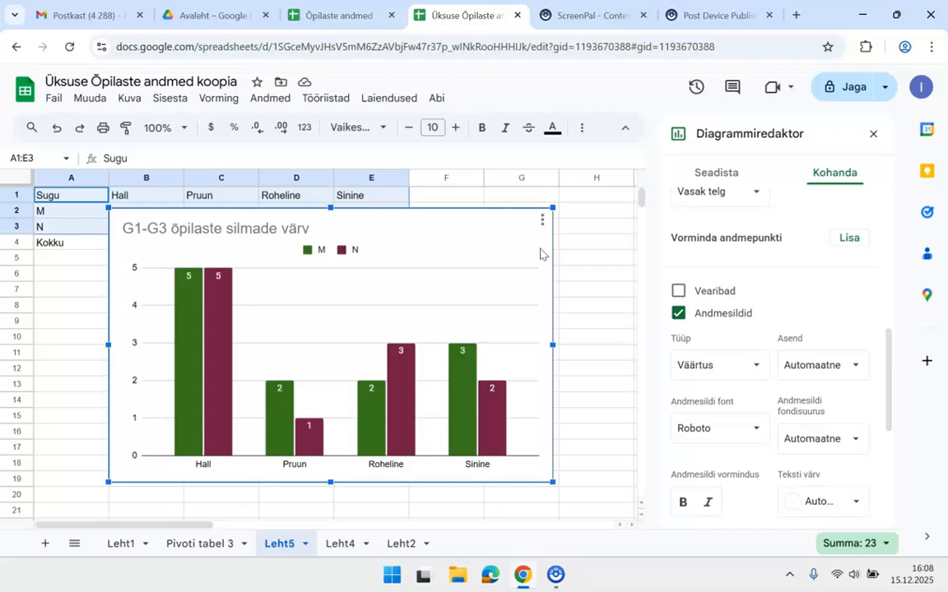
- Move the chart clear of the data table so that it starts in column G, and close the chart editor
drag(457, 239, 818, 287)
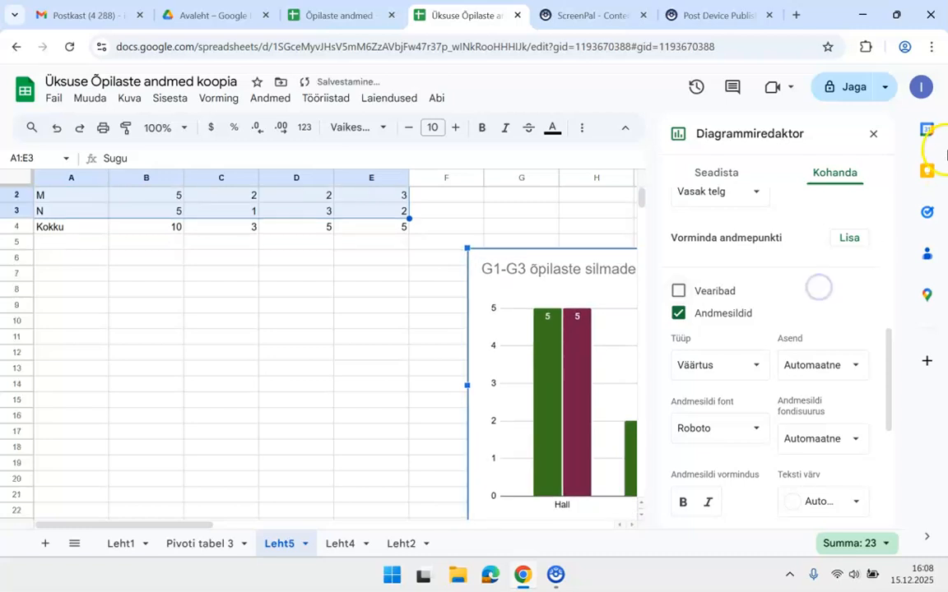
click(874, 135)
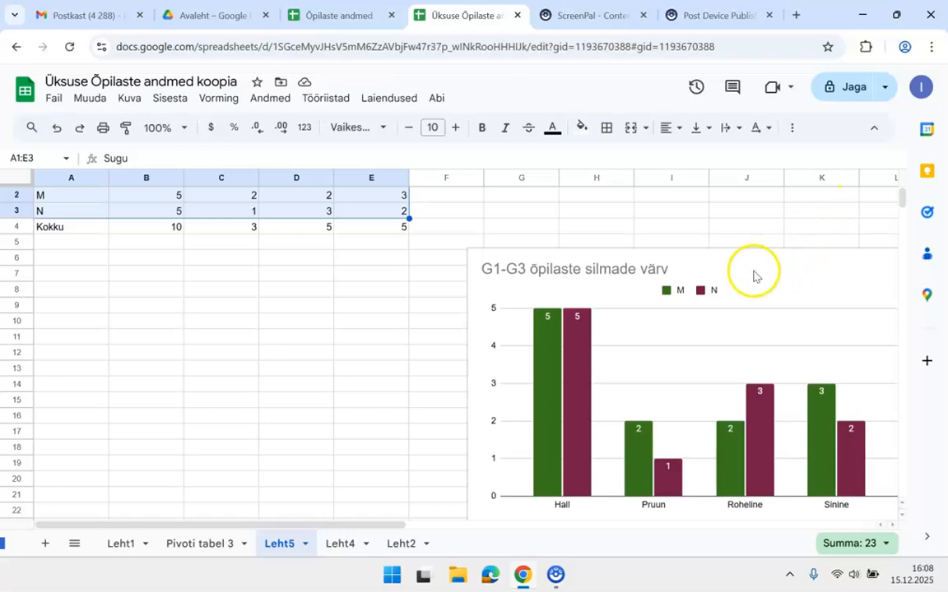
click(715, 269)
drag(717, 267, 740, 223)
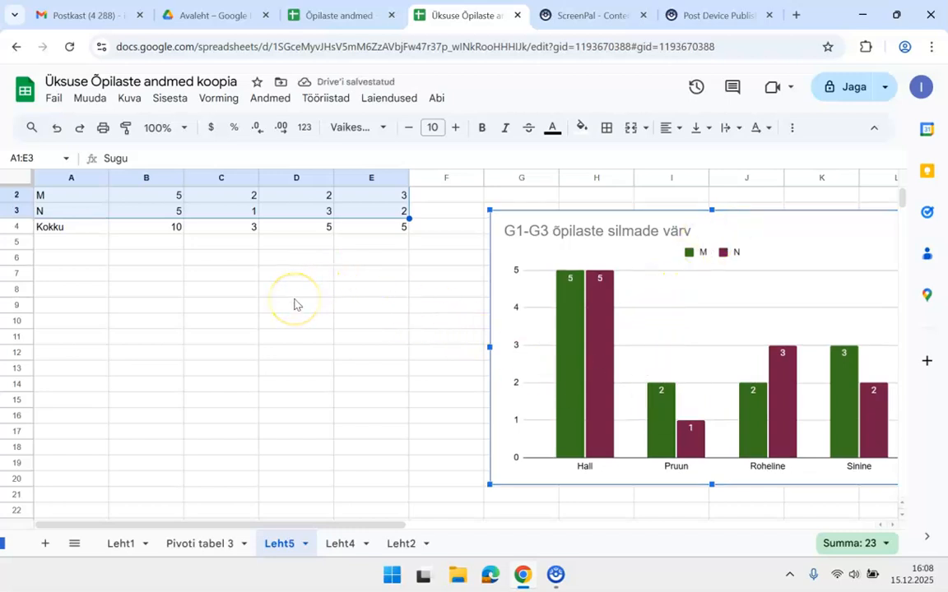
scroll(294, 305, up, 1)
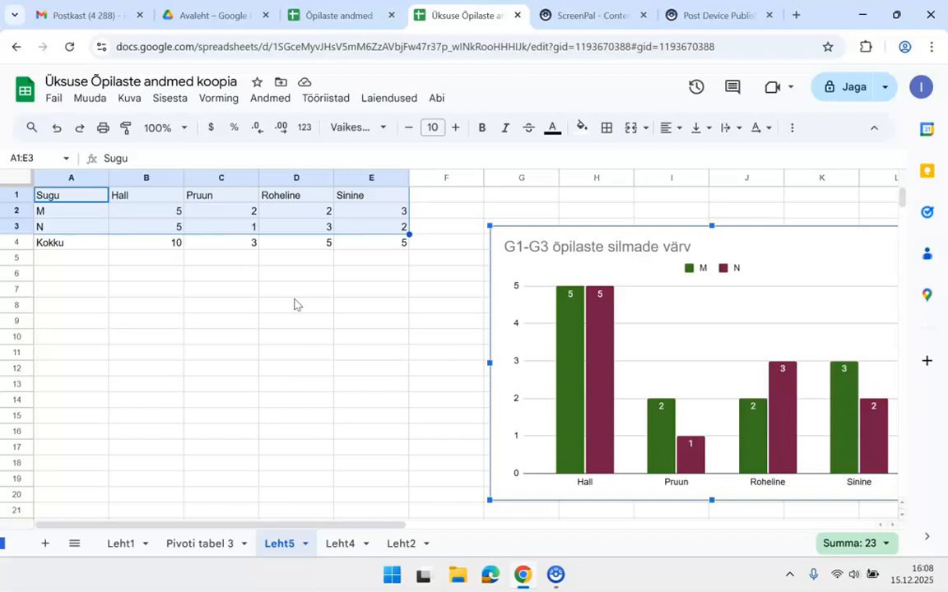
- In Pivoti tabel 3, remove Silmade värv from the columns and values and add Sugu as the value field
click(192, 547)
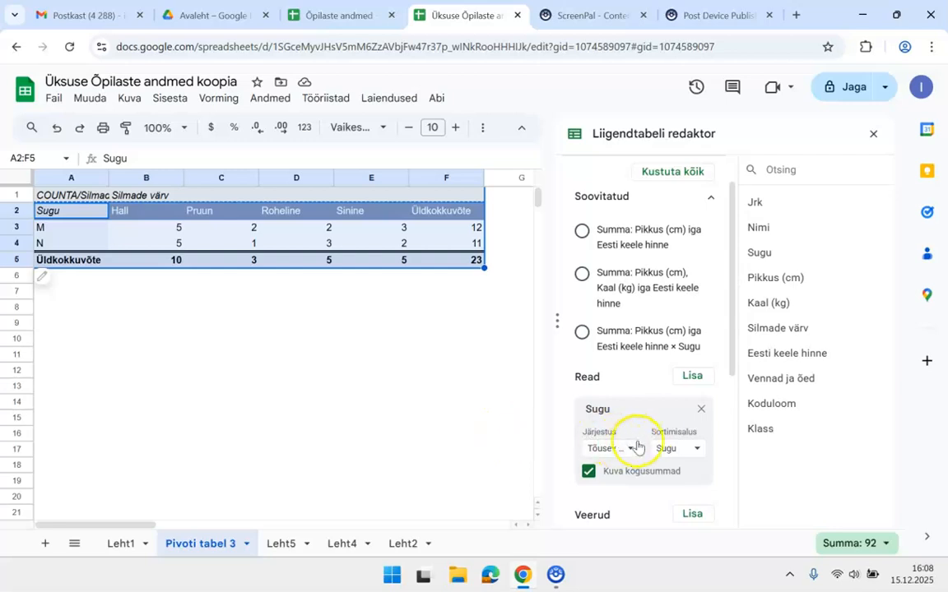
scroll(650, 432, down, 3)
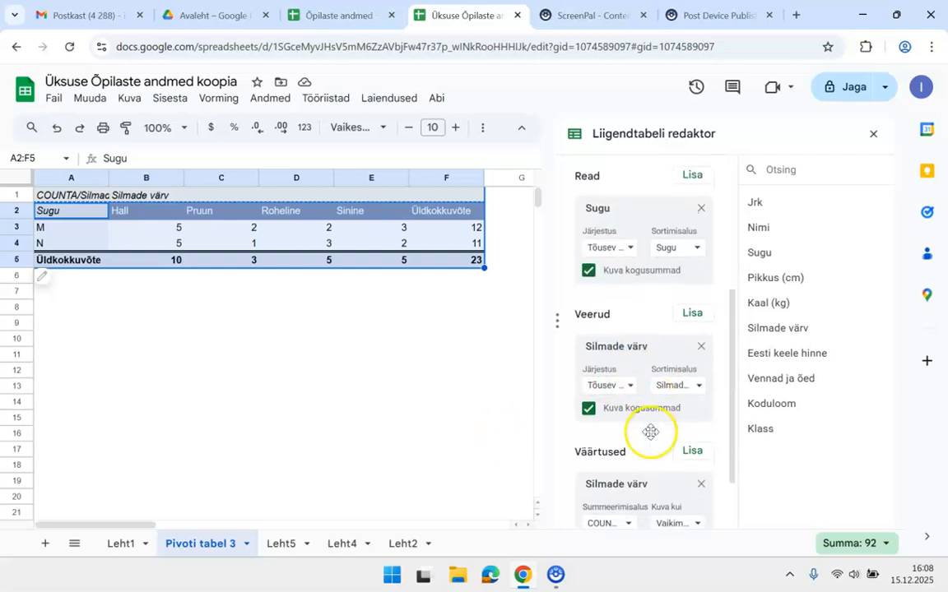
click(700, 348)
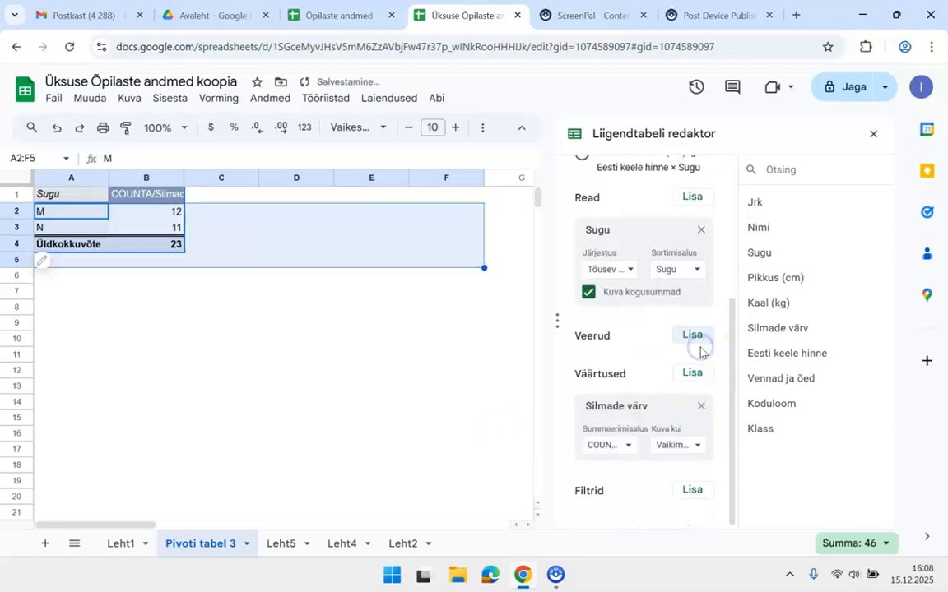
click(700, 407)
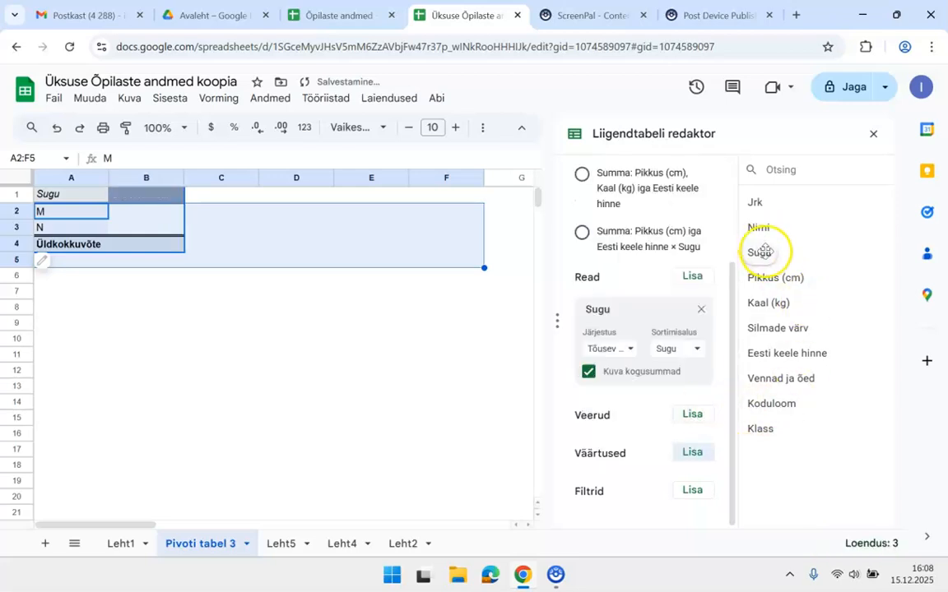
drag(764, 250, 596, 484)
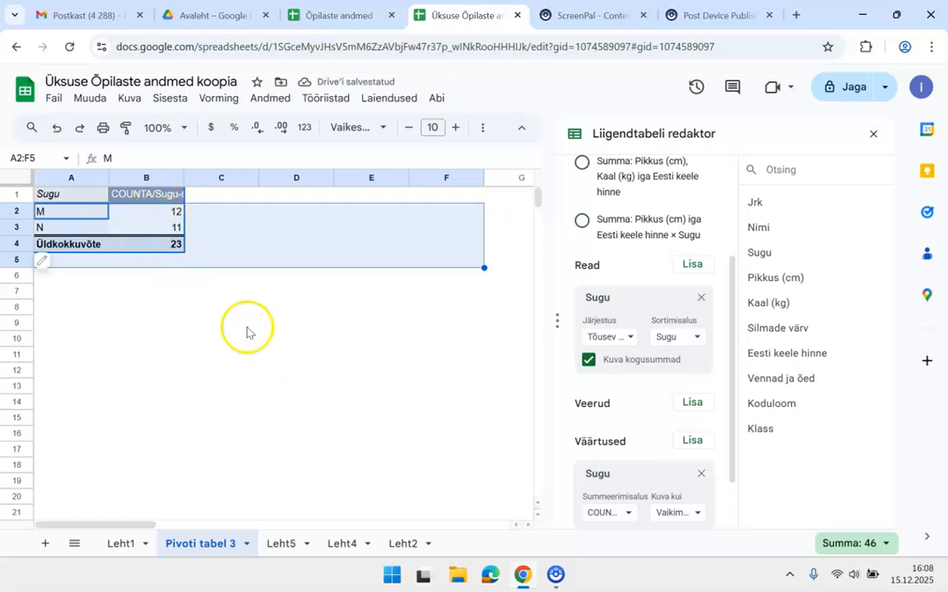
- Copy the header row A1:E1 on sheet Leht5 and paste it into the row starting at A7
click(280, 546)
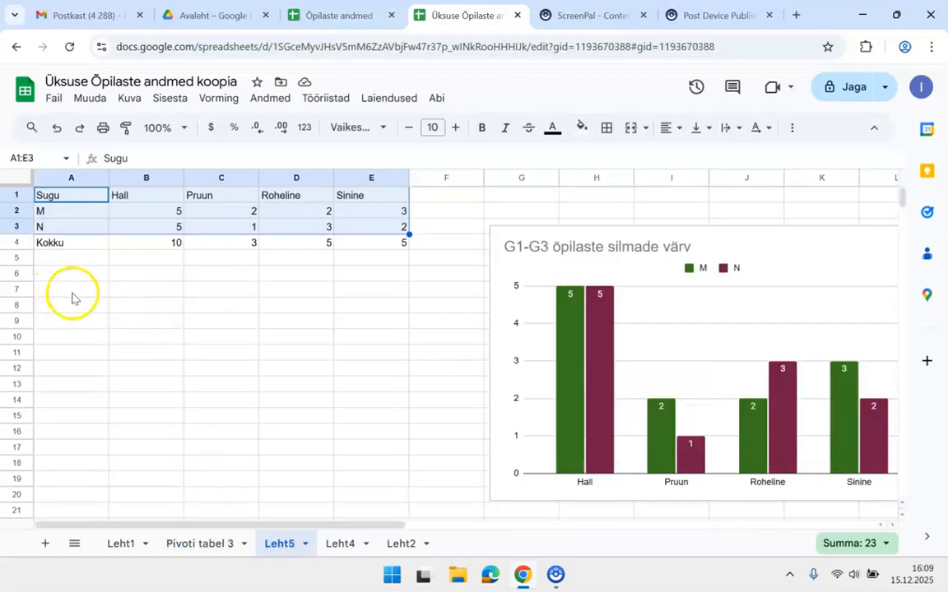
drag(83, 197, 348, 200)
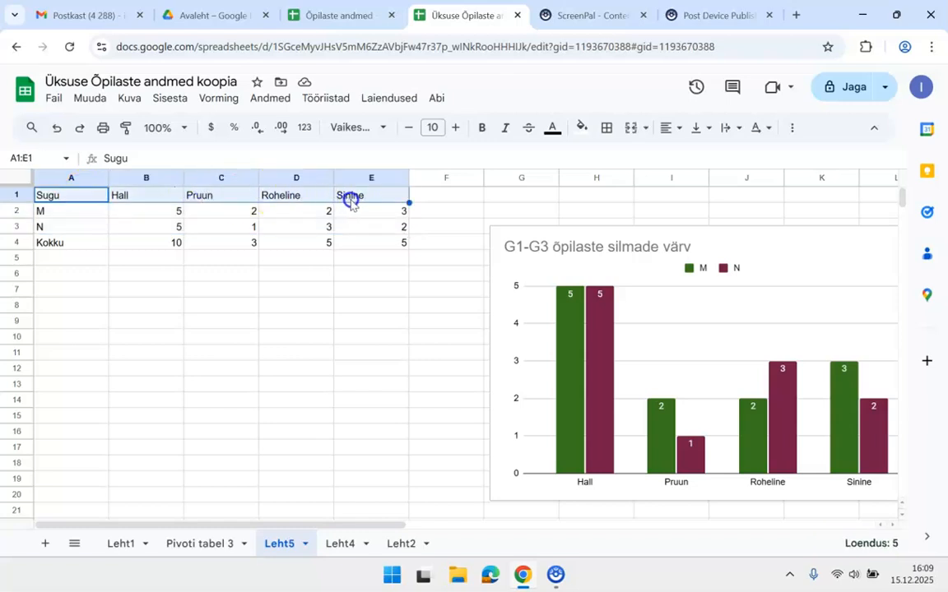
key(ctrl+c)
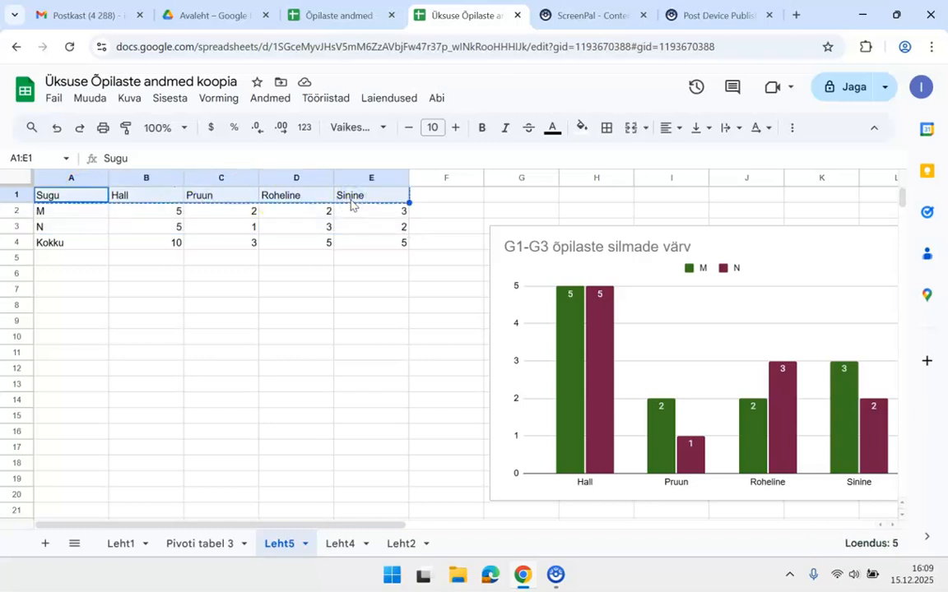
click(68, 290)
key(ctrl+v)
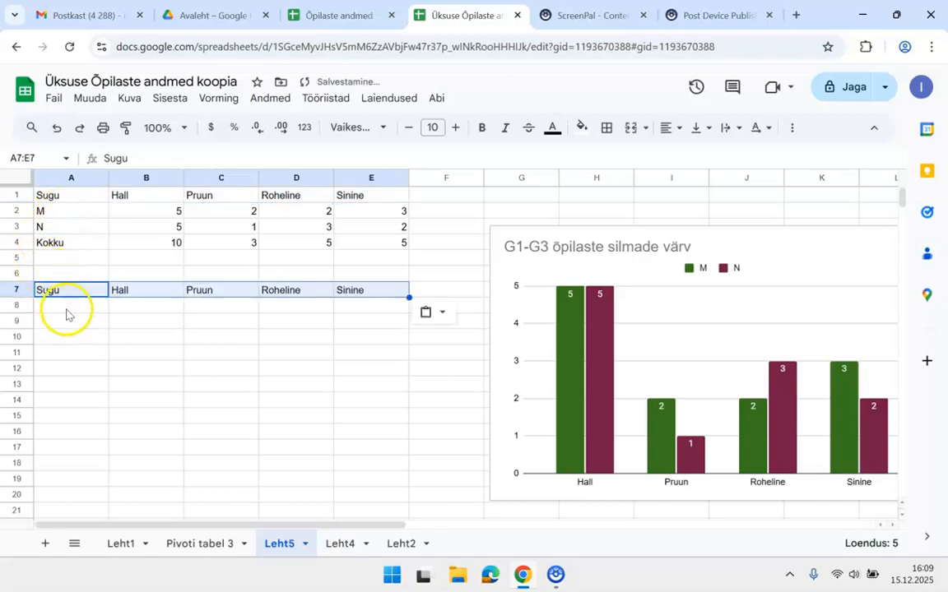
- Enter the row labels M in A8 and N in A9 below the copied header row
click(67, 308)
text(M)
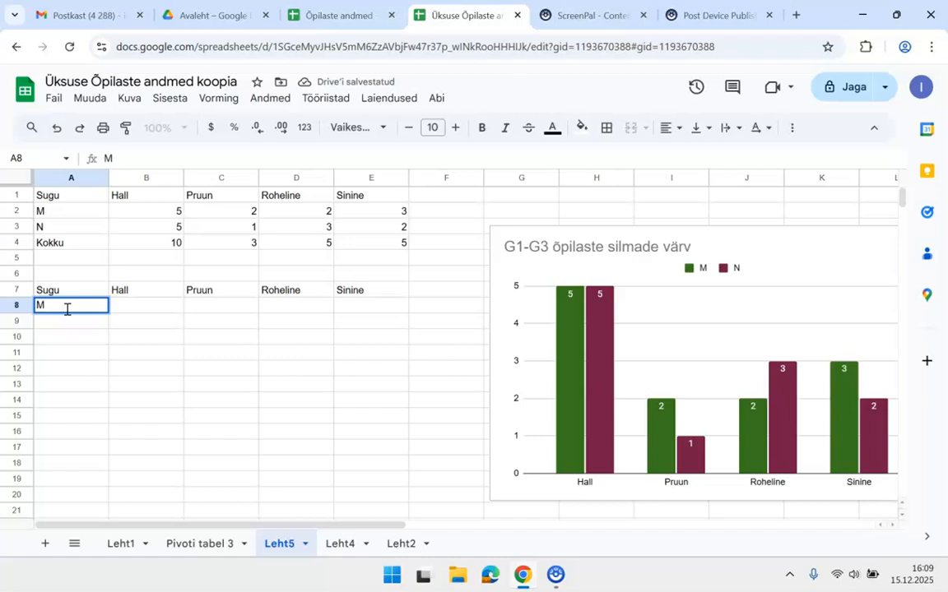
key(Return)
text(N)
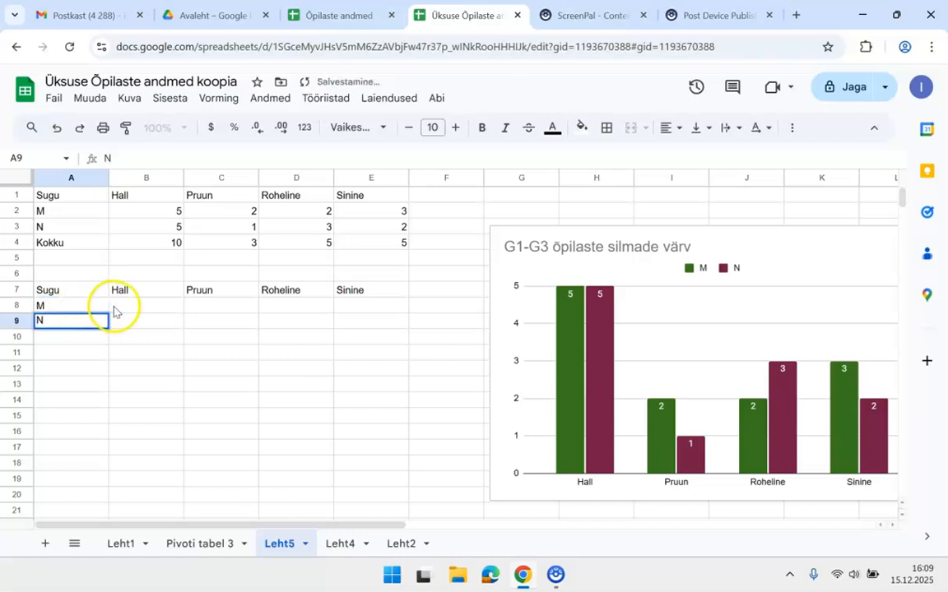
- Enter the formula =B2/12 in B8, using the M count from Pivoti tabel 3 as divisor, and dismiss the autofill suggestion
click(137, 306)
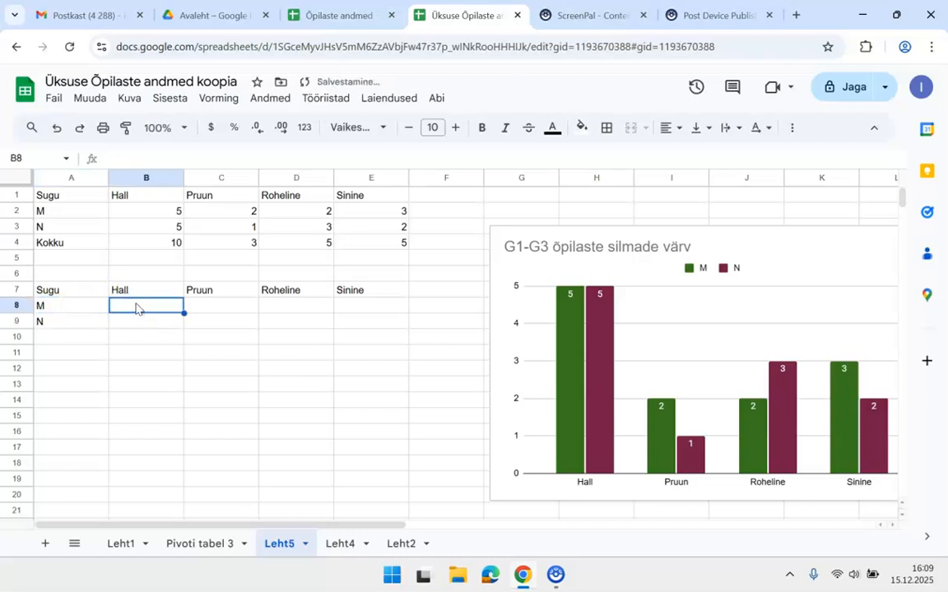
text(=)
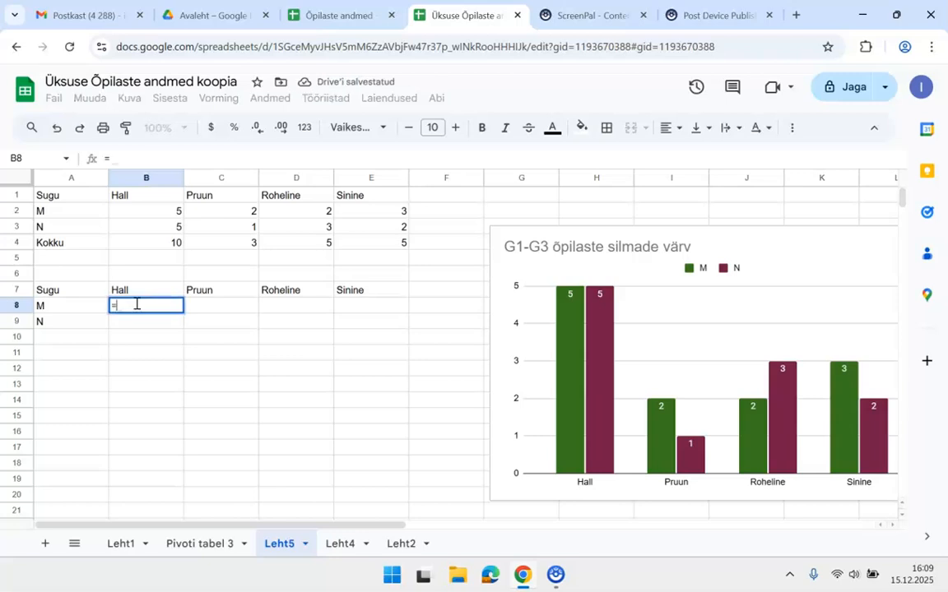
click(153, 217)
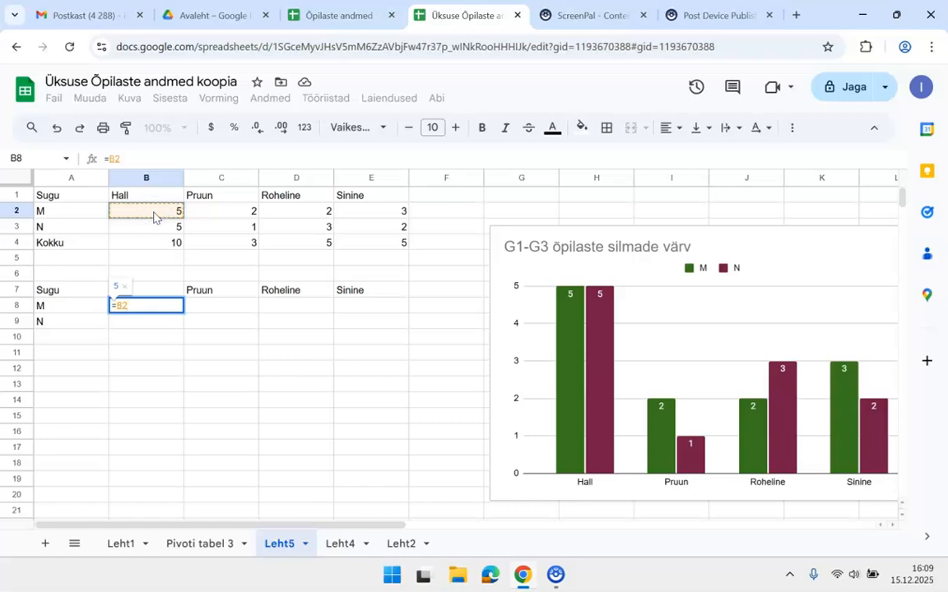
text(/)
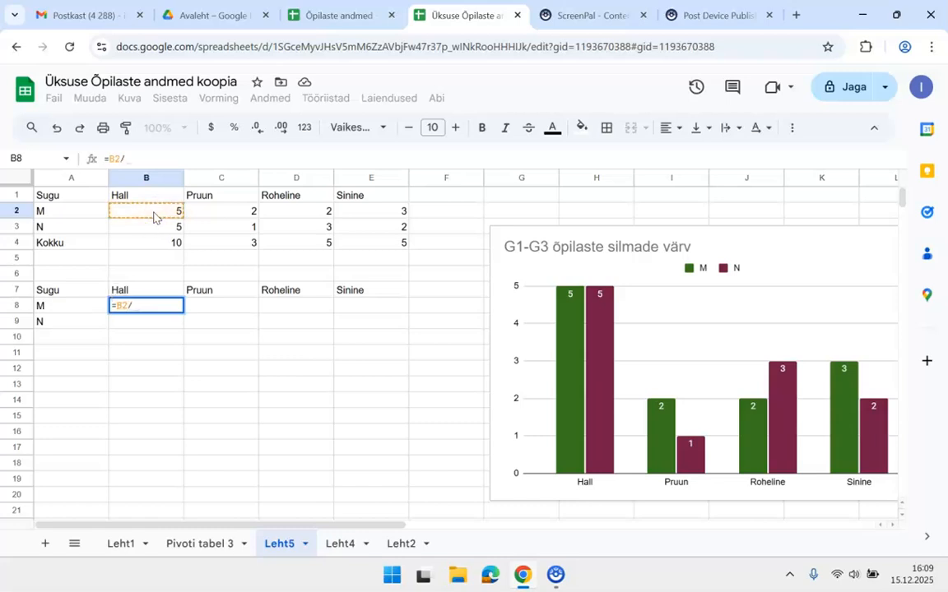
click(211, 542)
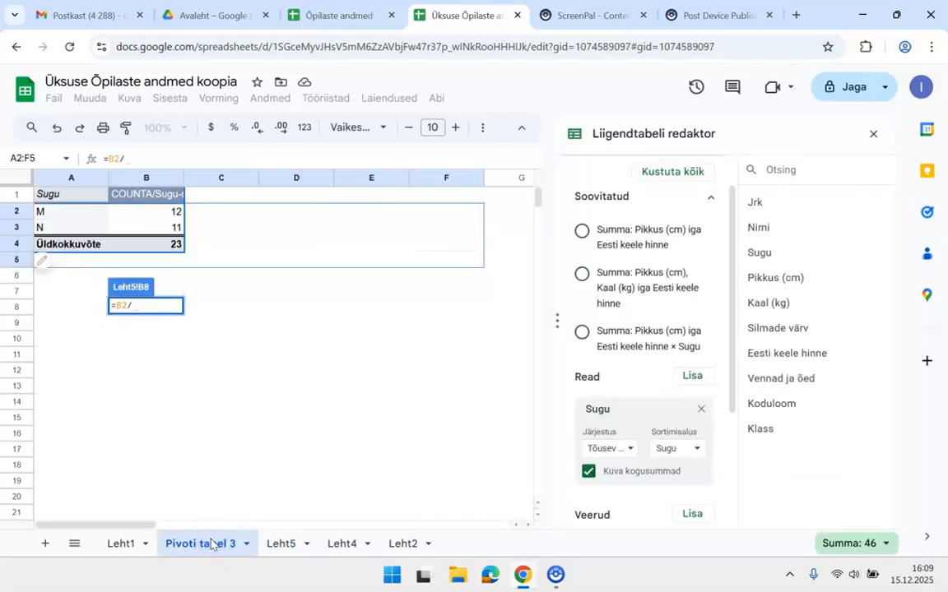
click(276, 545)
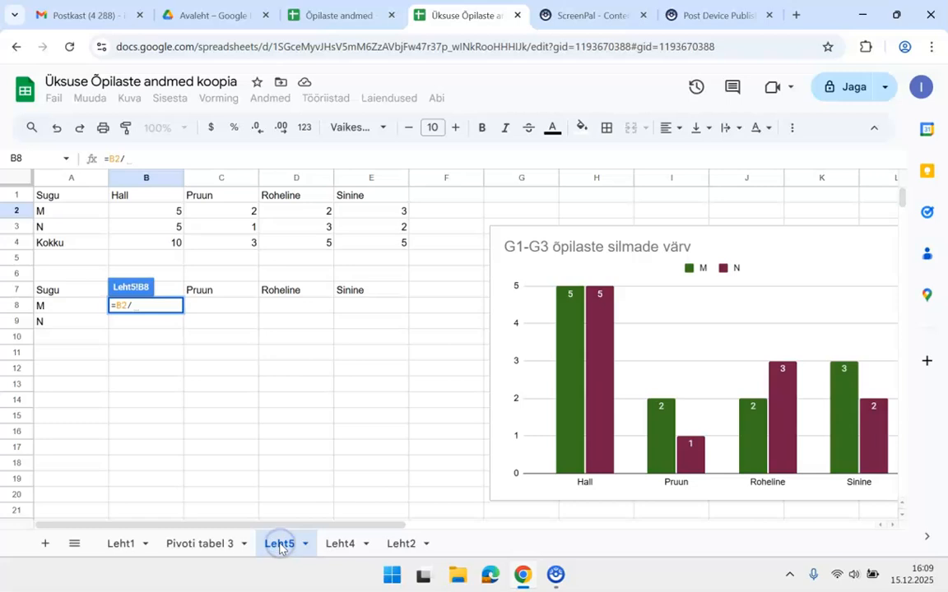
click(130, 304)
text(12)
key(Return)
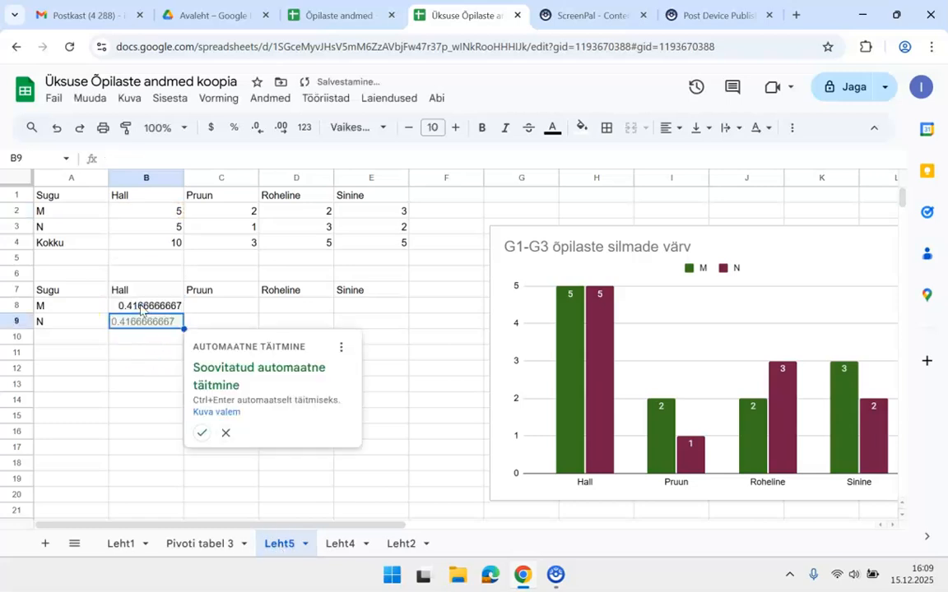
click(226, 432)
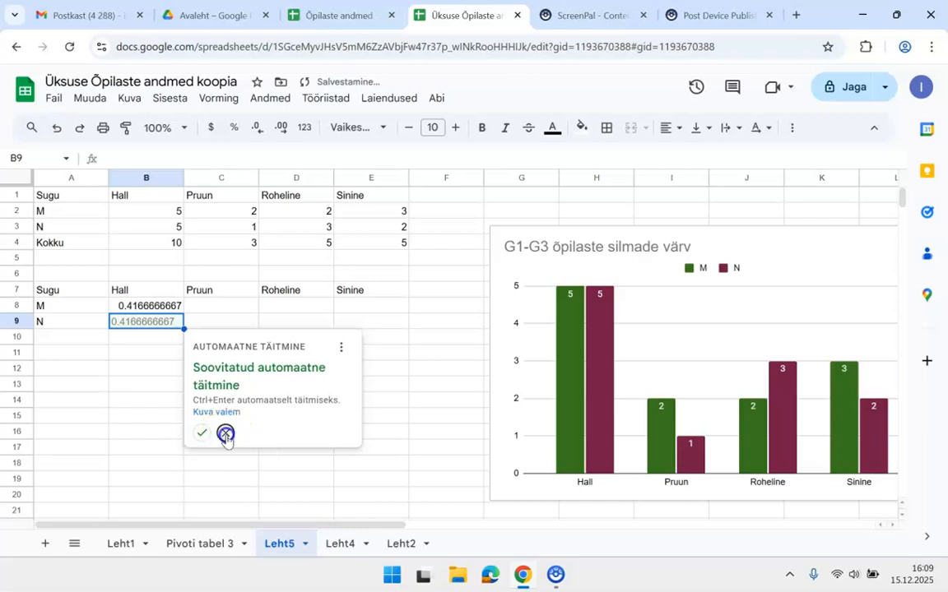
- Fill the B8 formula across to E8 and check the copied formulas in C8 and D8
click(160, 303)
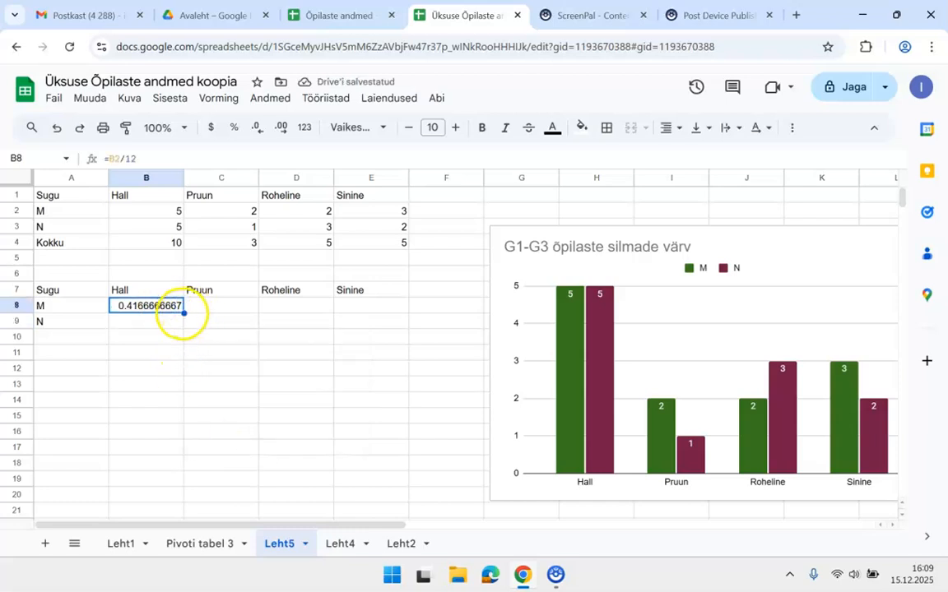
drag(184, 313, 345, 315)
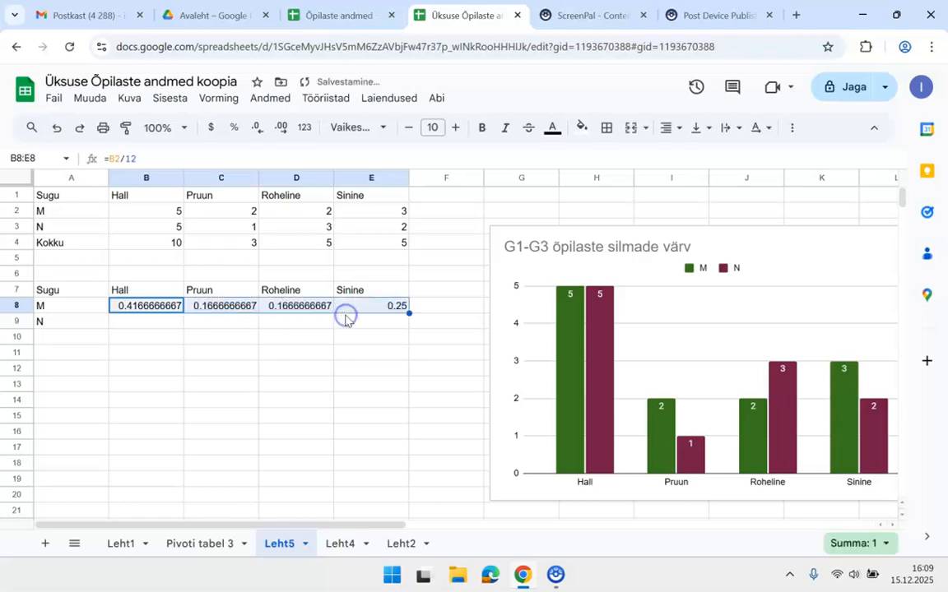
click(208, 313)
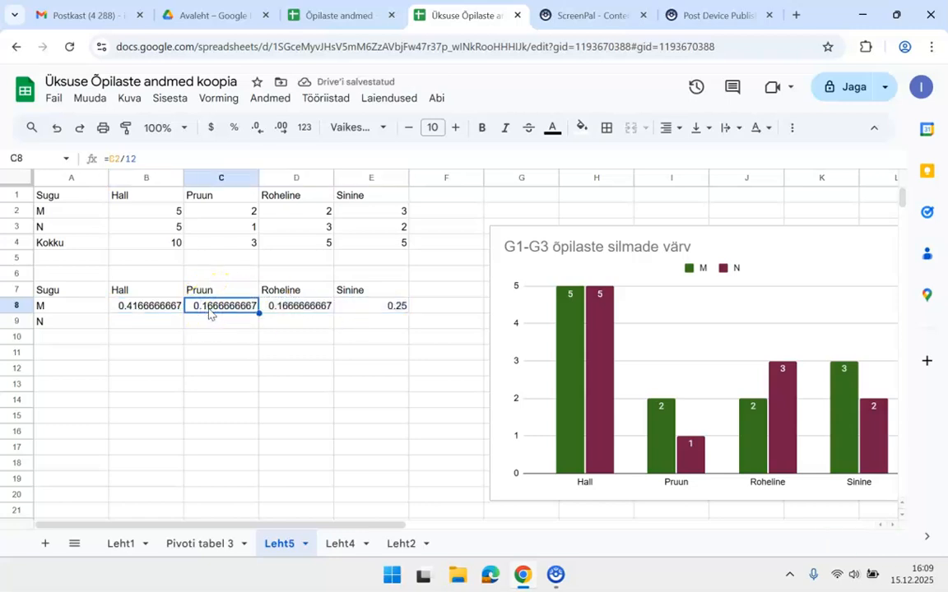
click(282, 309)
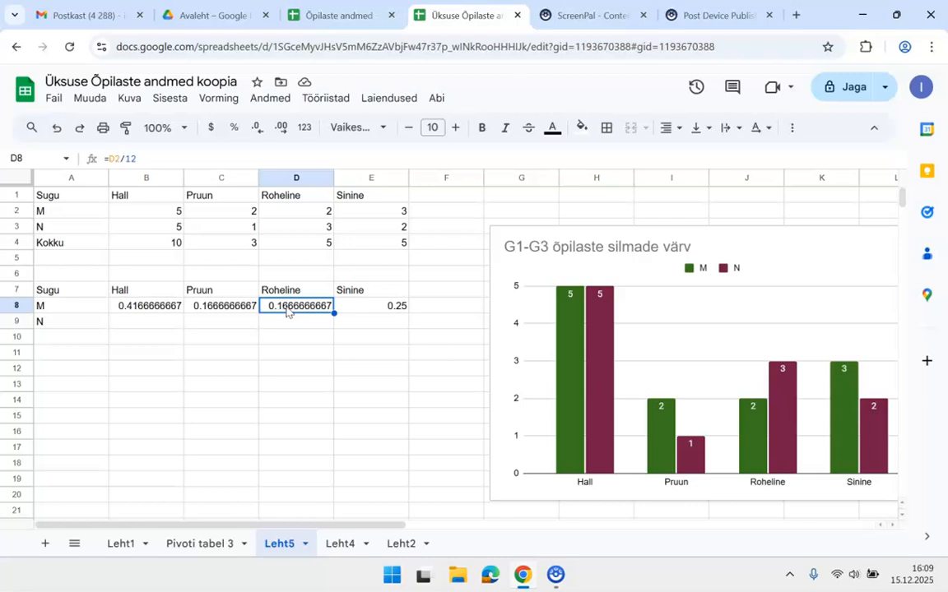
- Fill the formula from B8 down to B9 and select B9 to check its reference
click(167, 310)
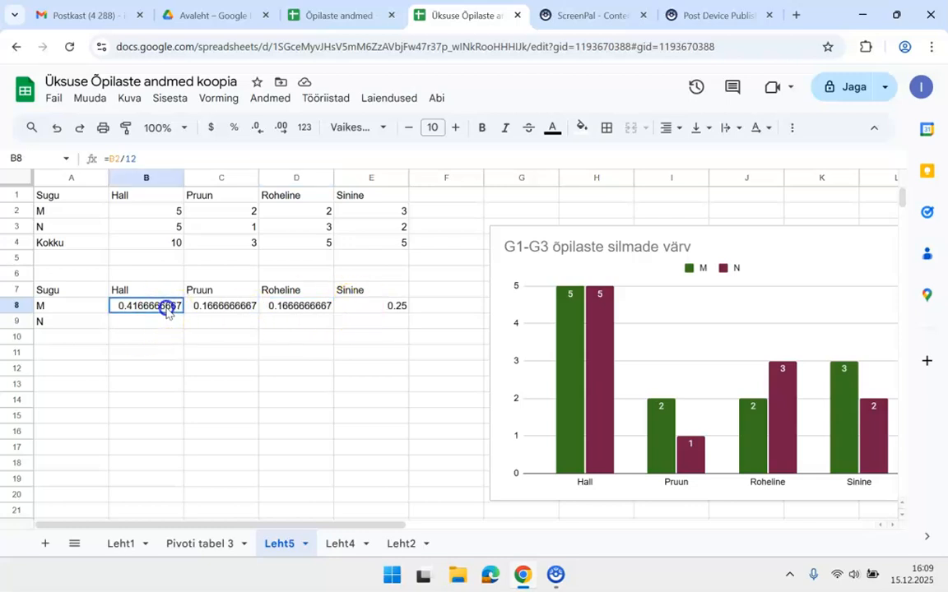
drag(183, 313, 184, 328)
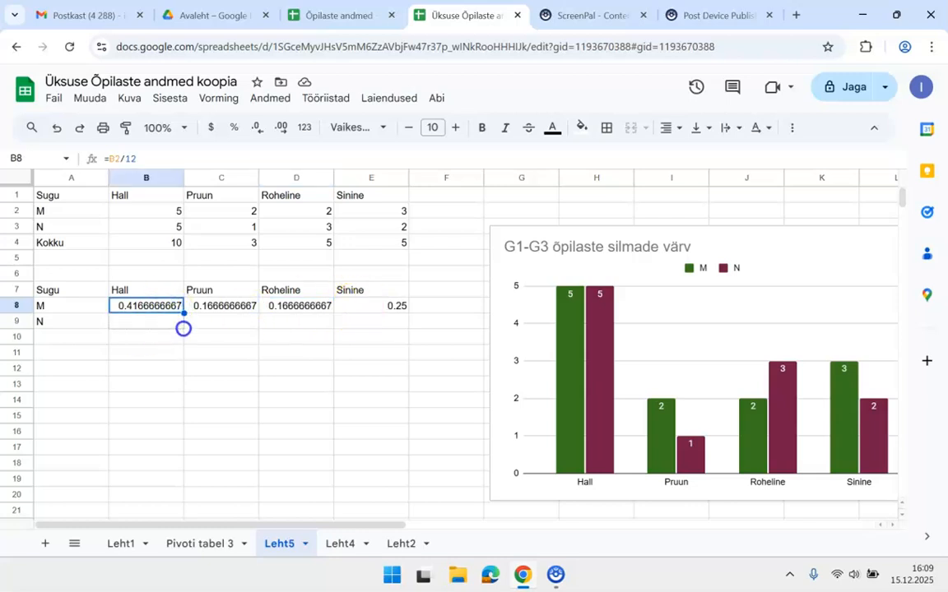
click(140, 326)
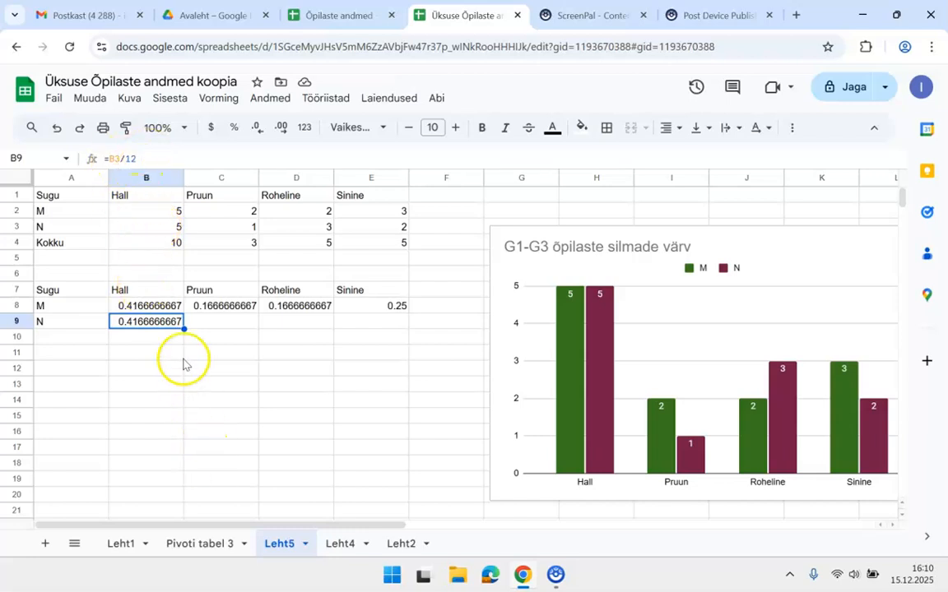
- Change the B9 formula to =B3/11, using the N count from Pivoti tabel 3, and fill it across to E9
click(201, 548)
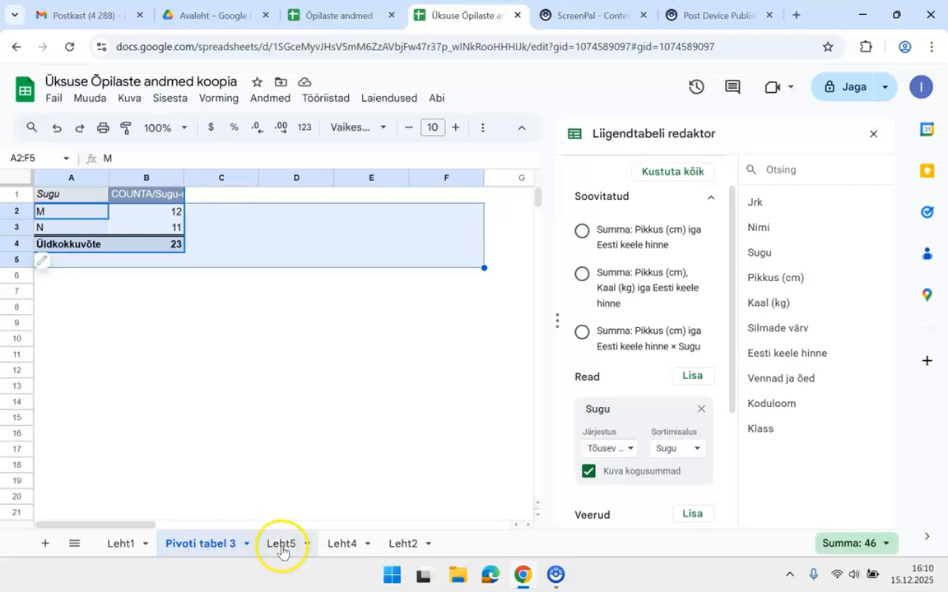
click(281, 547)
click(140, 158)
key(BackSpace)
text(1)
key(Return)
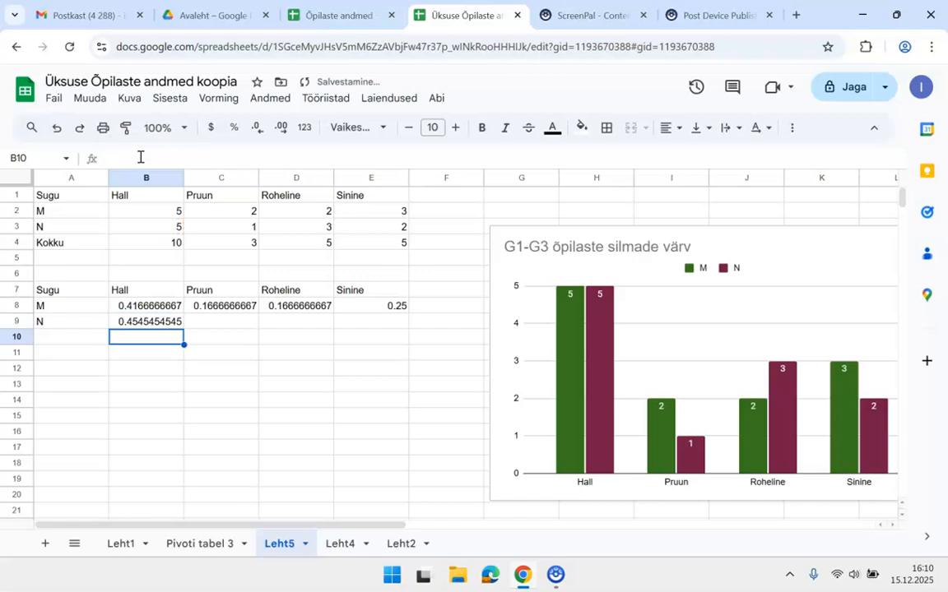
click(167, 322)
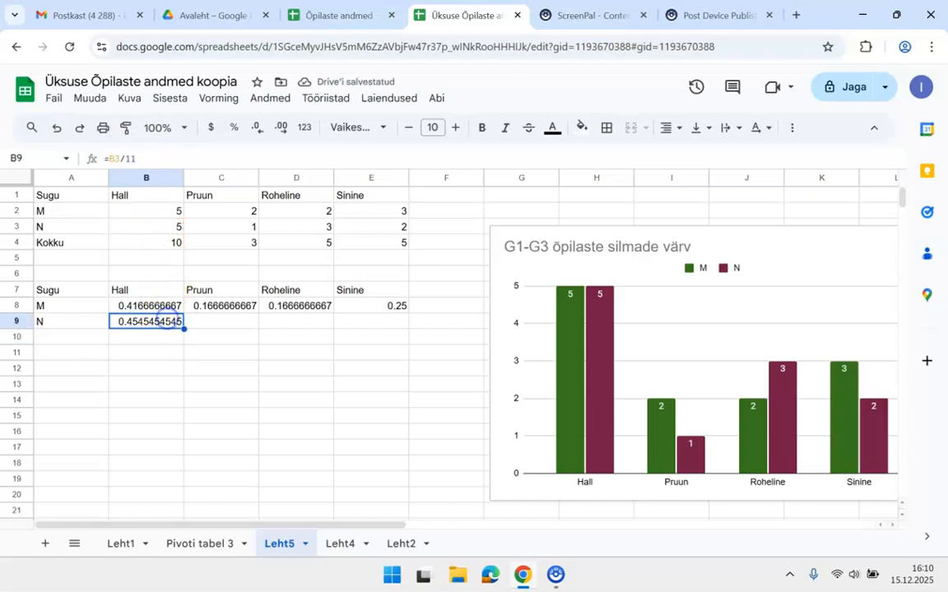
drag(185, 329, 379, 322)
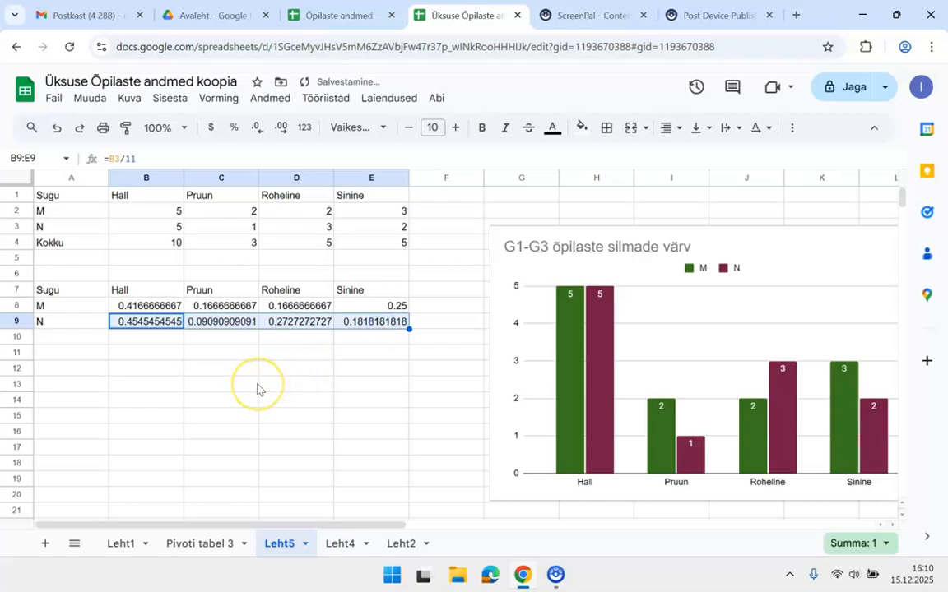
- Format the range B8:E9 as percentages with no decimal places
click(139, 304)
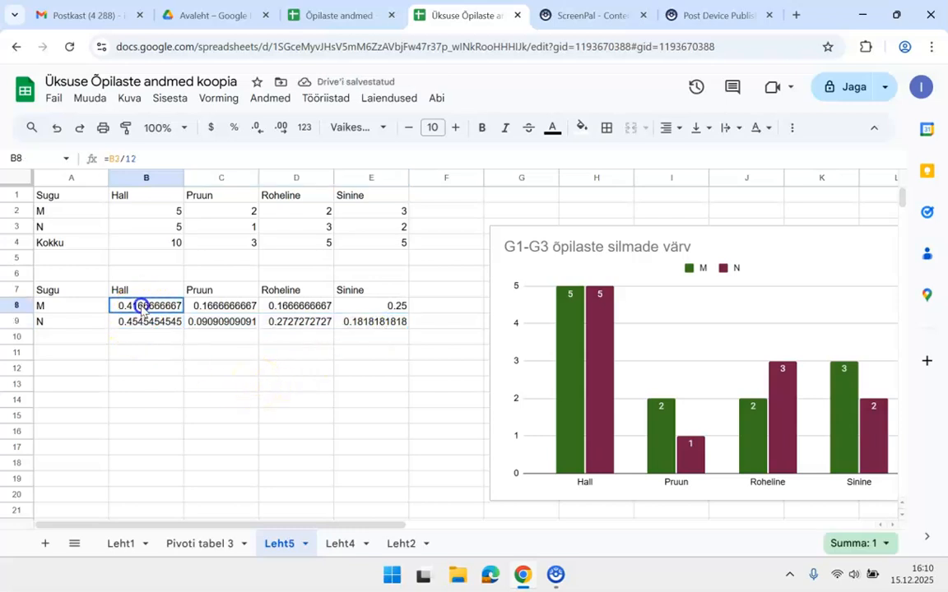
drag(212, 307, 360, 321)
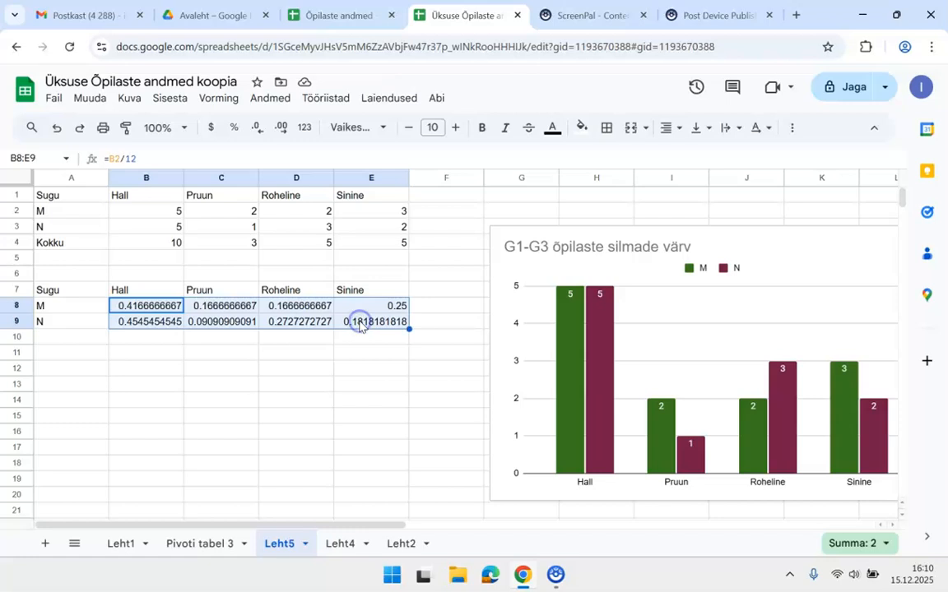
click(234, 129)
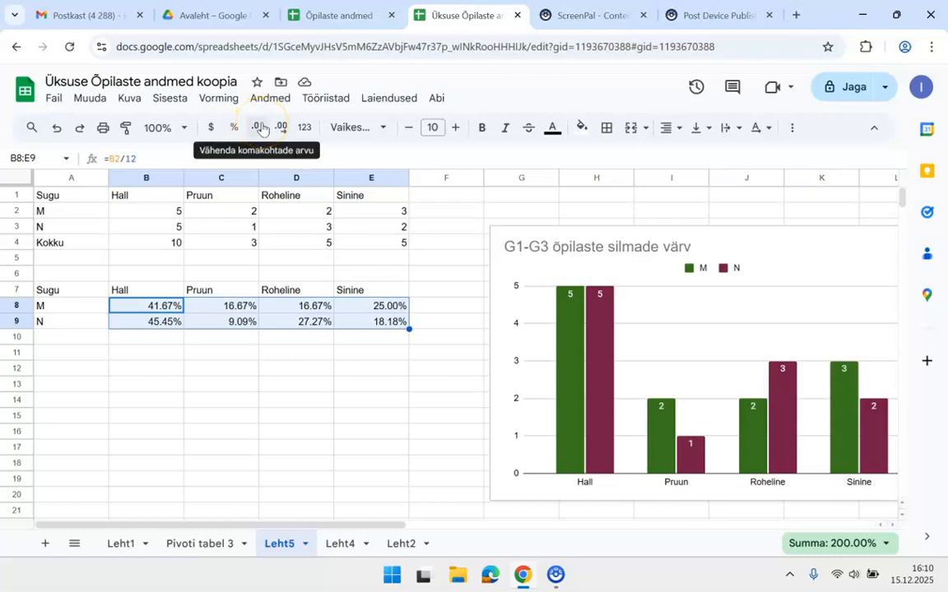
click(261, 128)
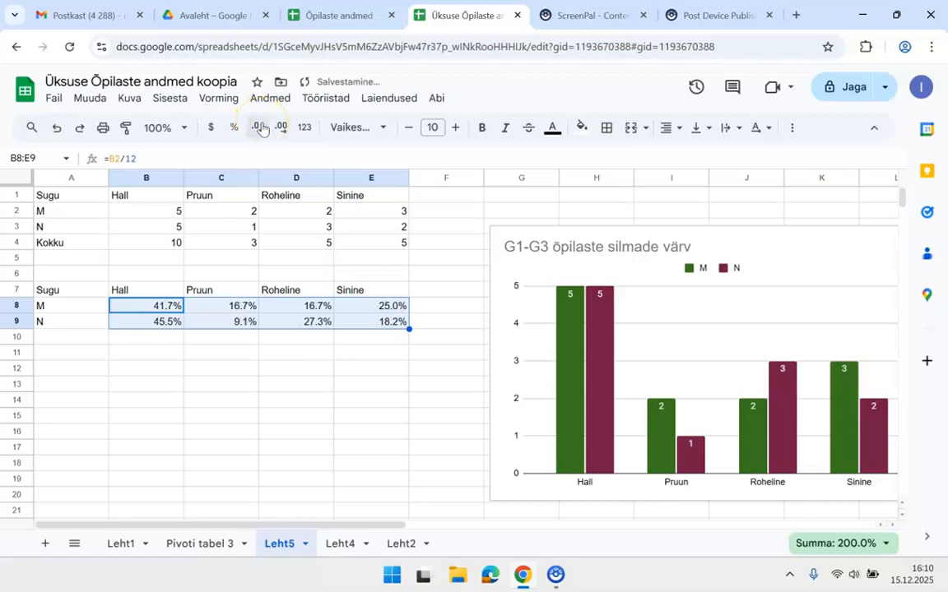
click(261, 127)
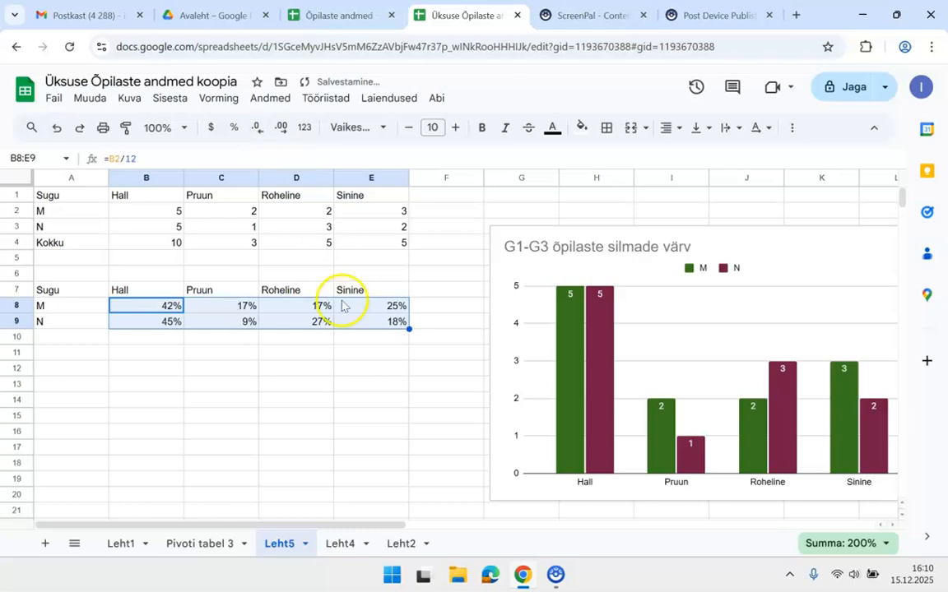
- Add up the M percentages with SUM over B8:E8 in F8 and accept the suggested fill for F9
click(427, 307)
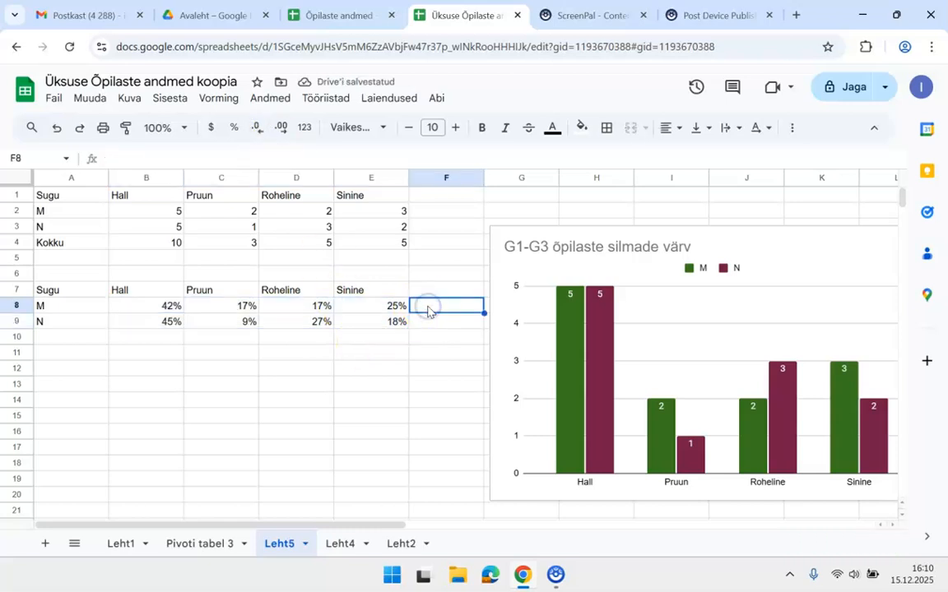
text(=)
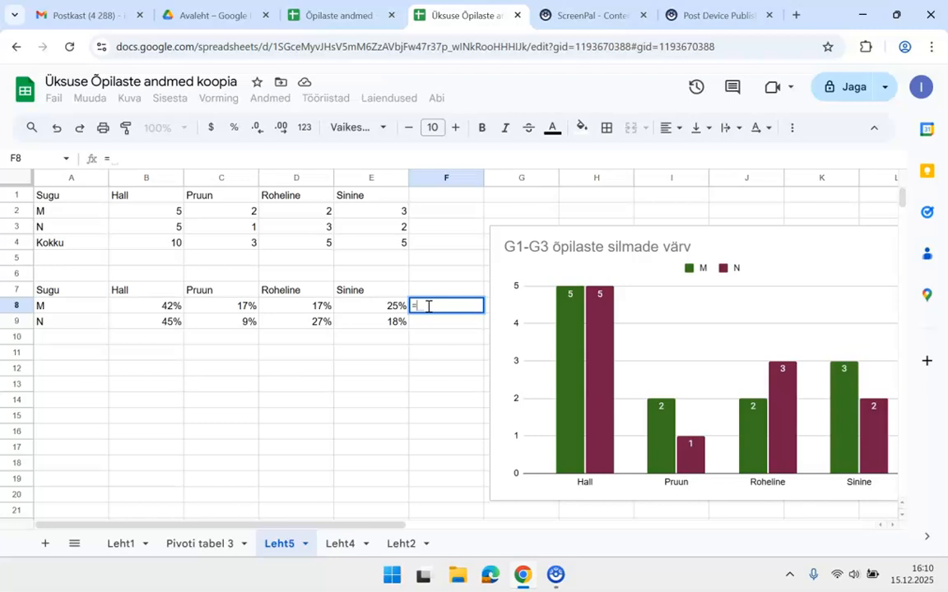
text(sum)
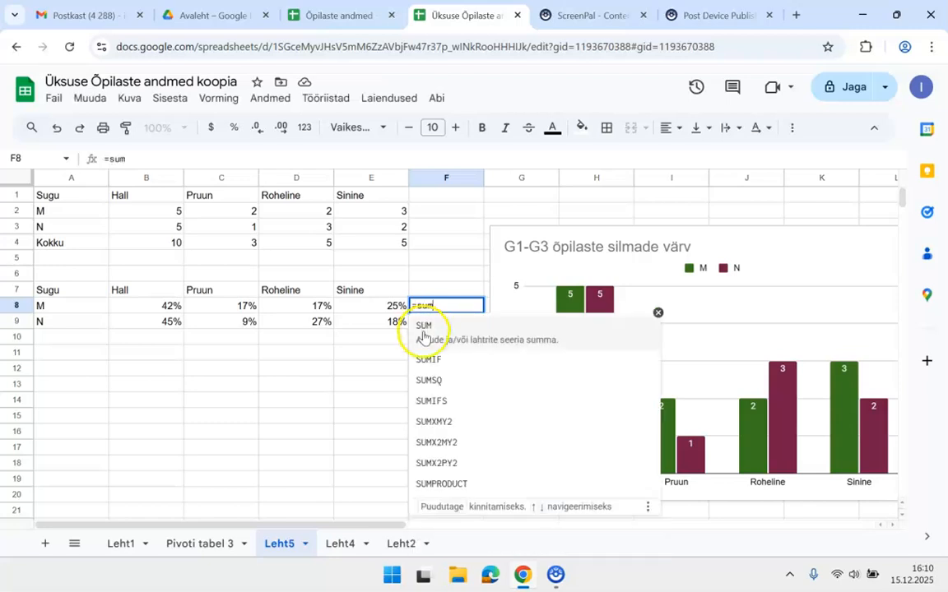
click(423, 333)
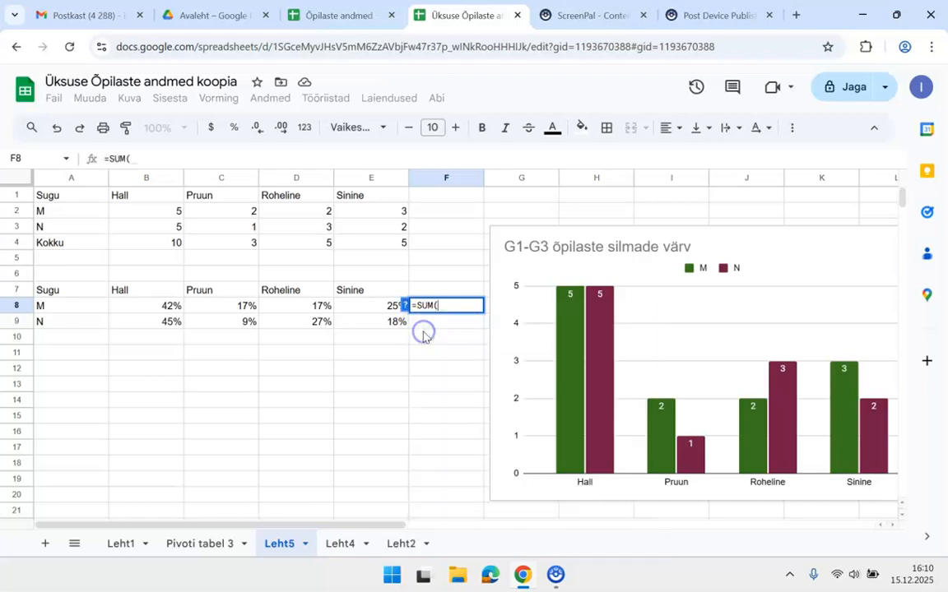
click(165, 308)
drag(165, 308, 361, 311)
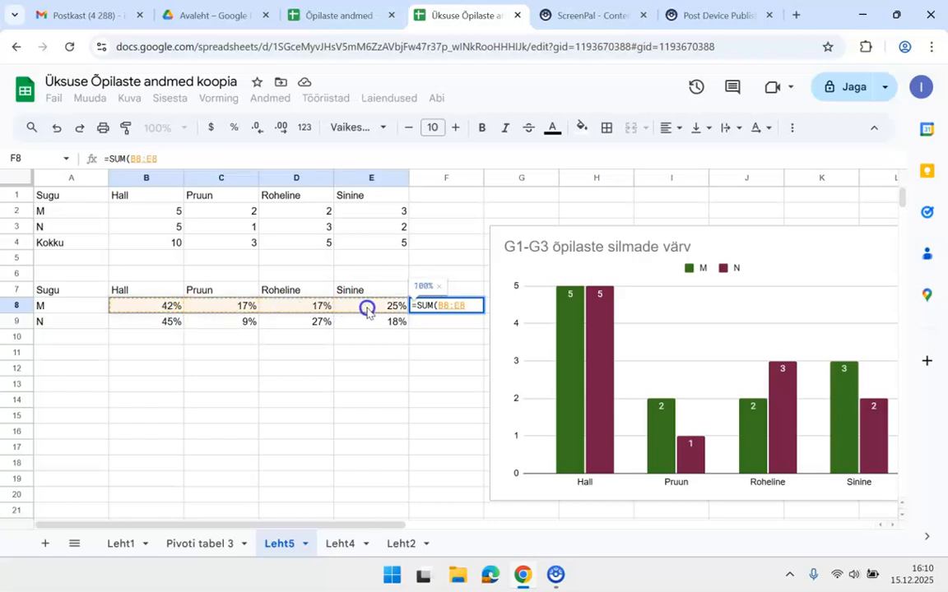
key(Return)
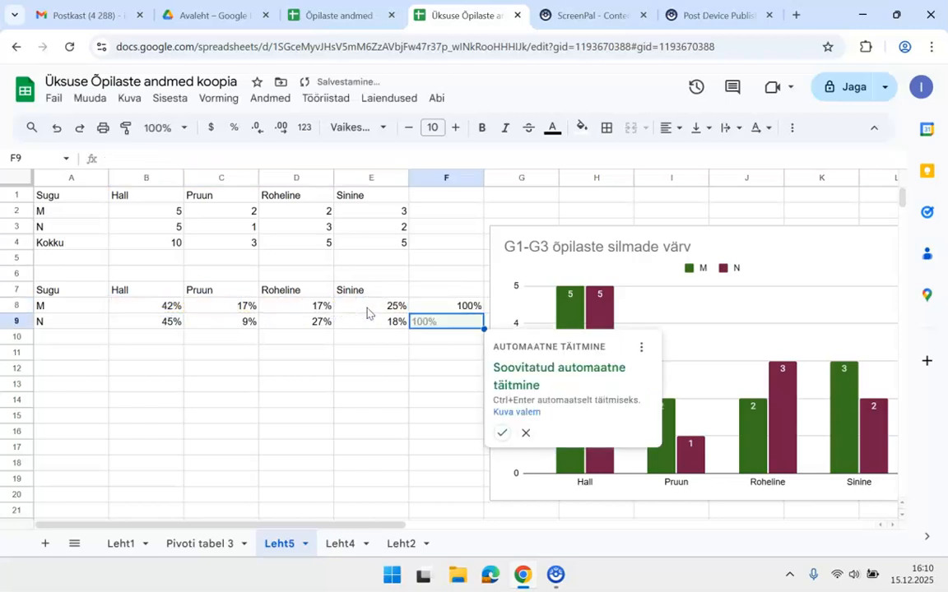
click(501, 432)
- Delete the check totals from F8:F9
drag(451, 305, 451, 325)
key(Delete)
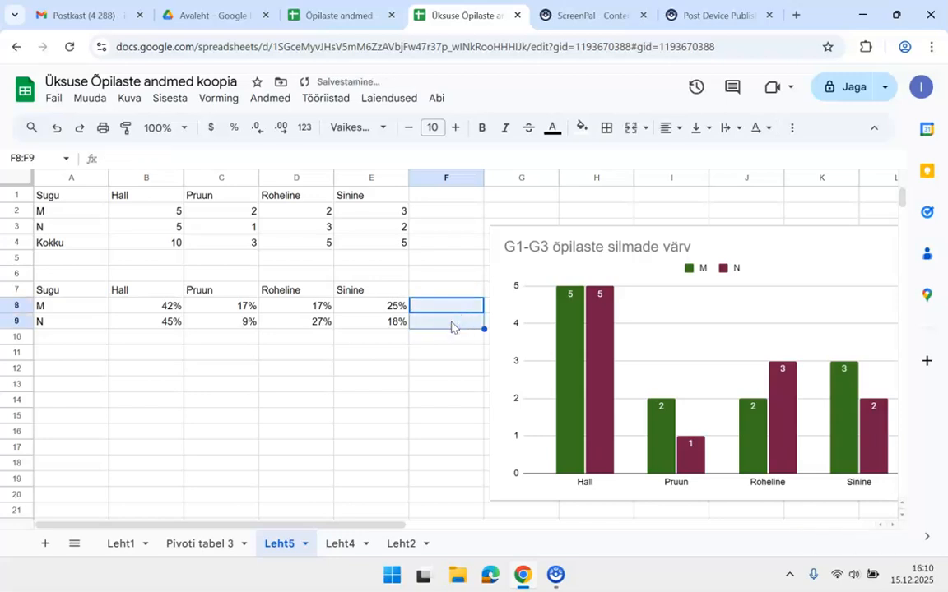
click(249, 374)
- Insert a chart based on the percentage table A7:E9
drag(74, 293, 365, 329)
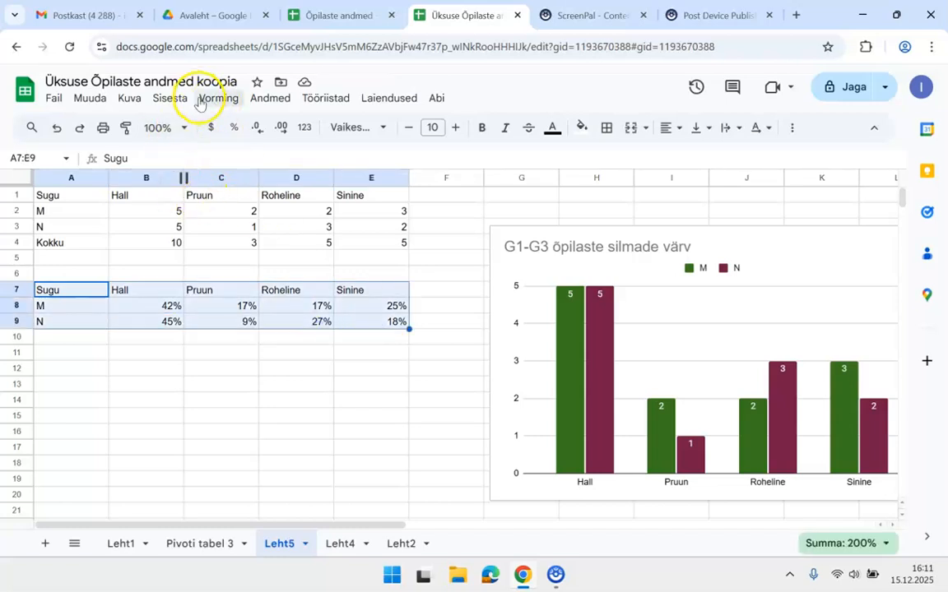
click(162, 99)
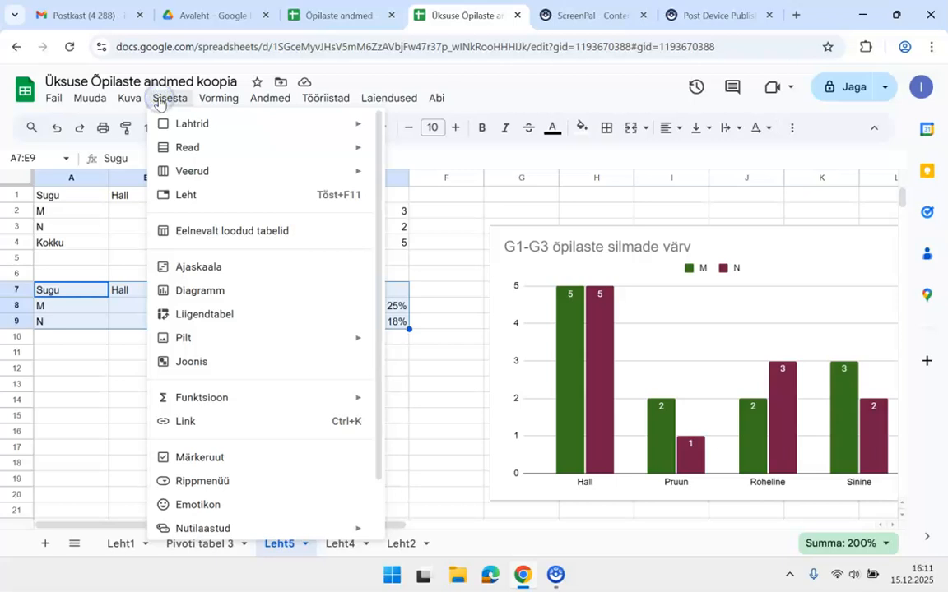
click(211, 292)
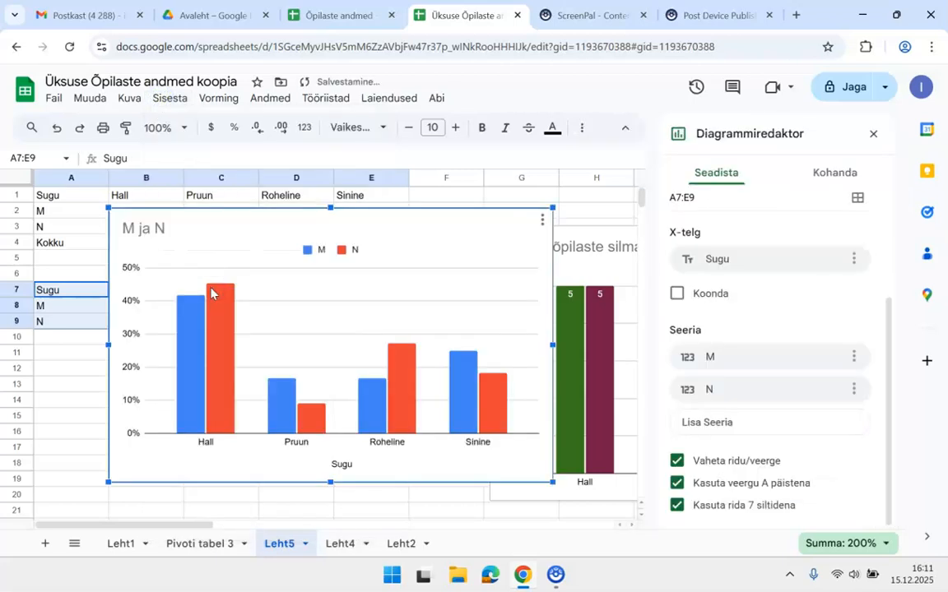
- Move the new chart below the percentage table so that it starts in column A at row 11
click(536, 246)
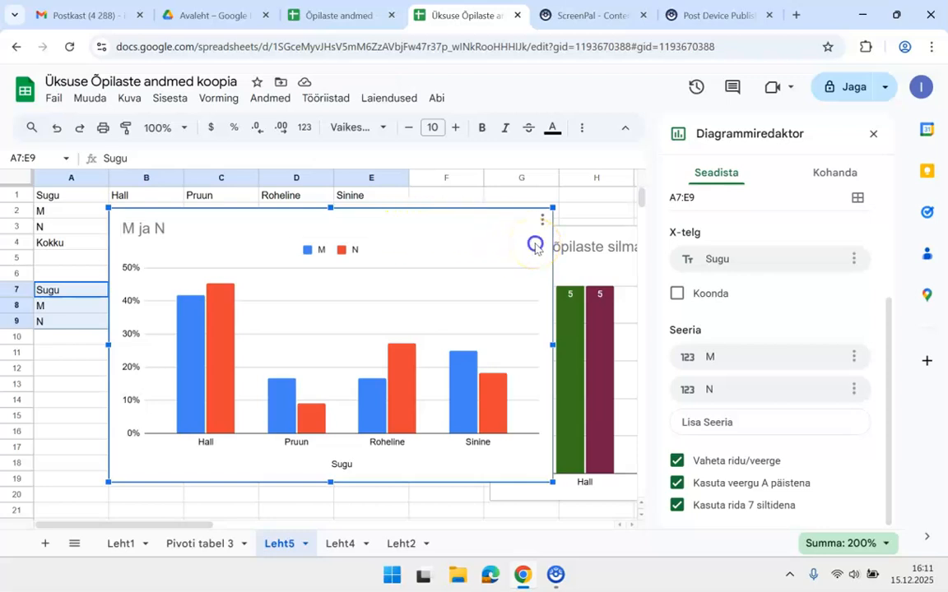
drag(535, 247, 488, 279)
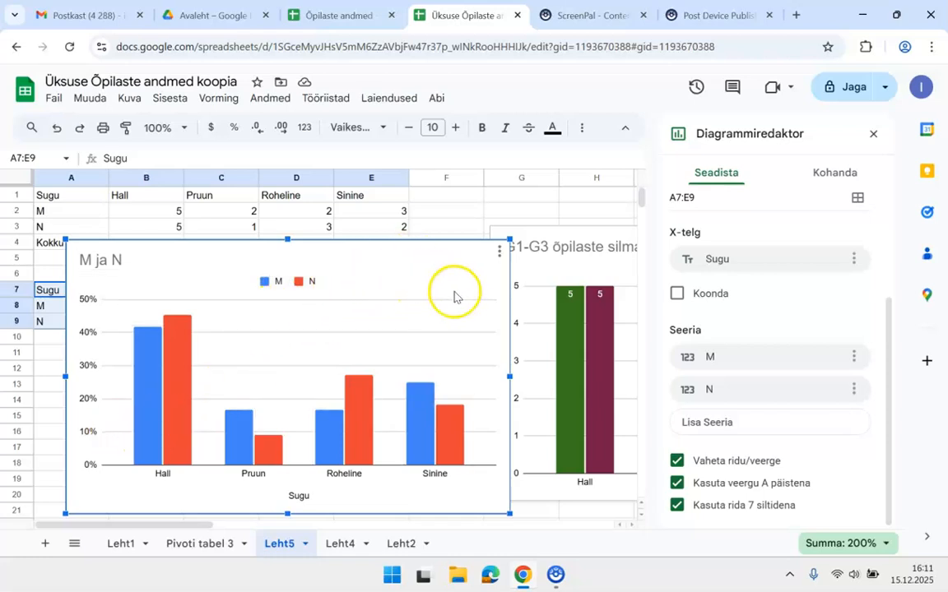
drag(482, 283, 446, 398)
scroll(334, 321, down, 2)
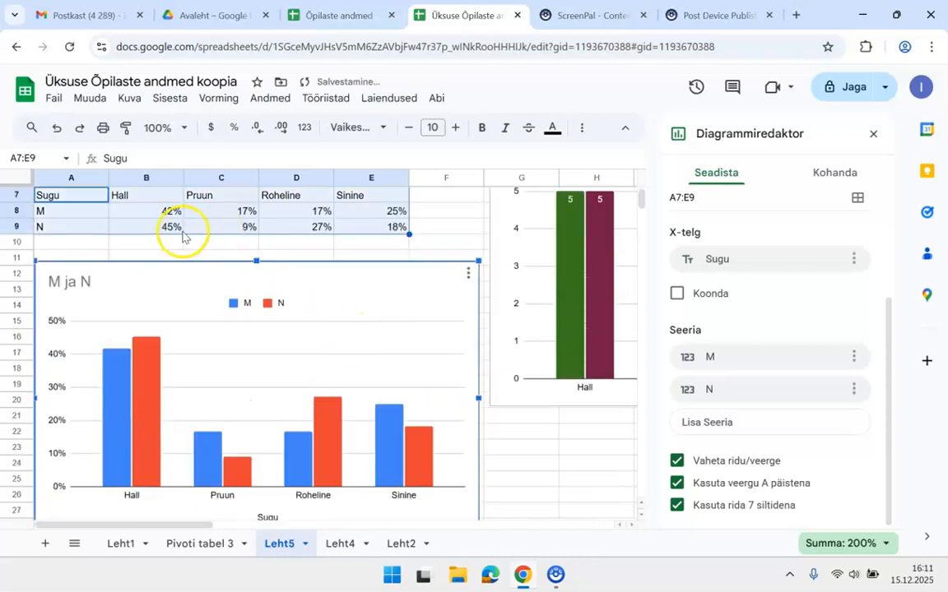